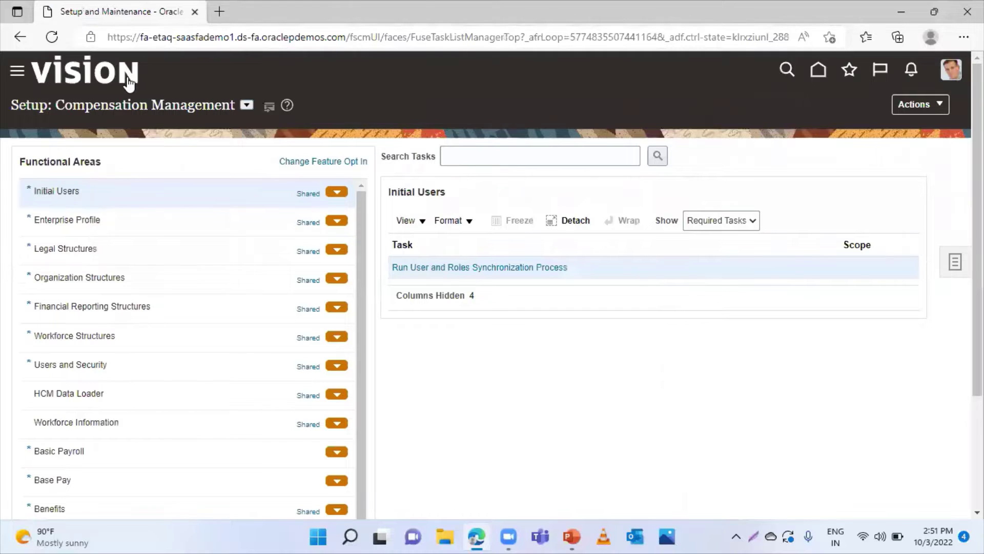
Switch the setup offering to Financials and show the Cash Management and Banking tasks.
click(247, 106)
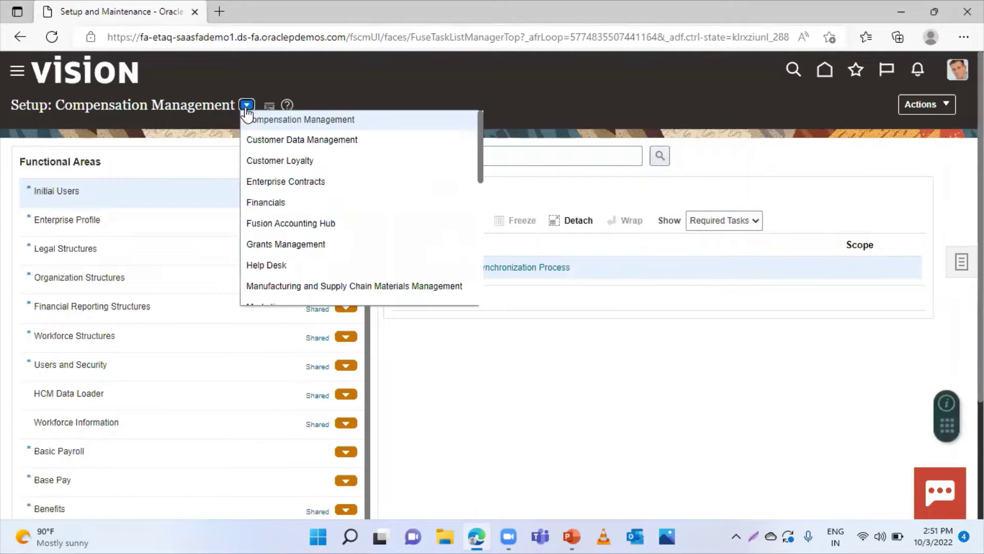
click(263, 202)
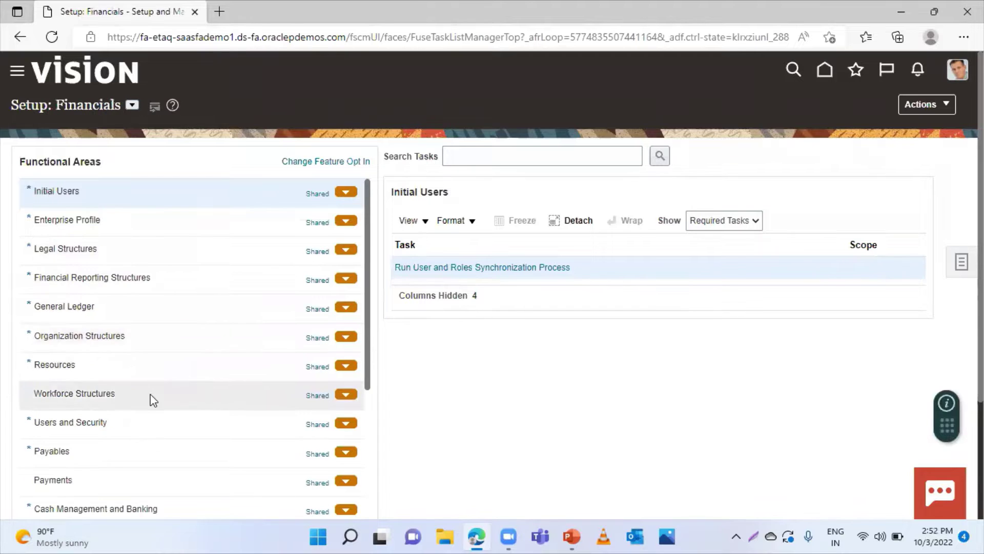
scroll(167, 367, down, 3)
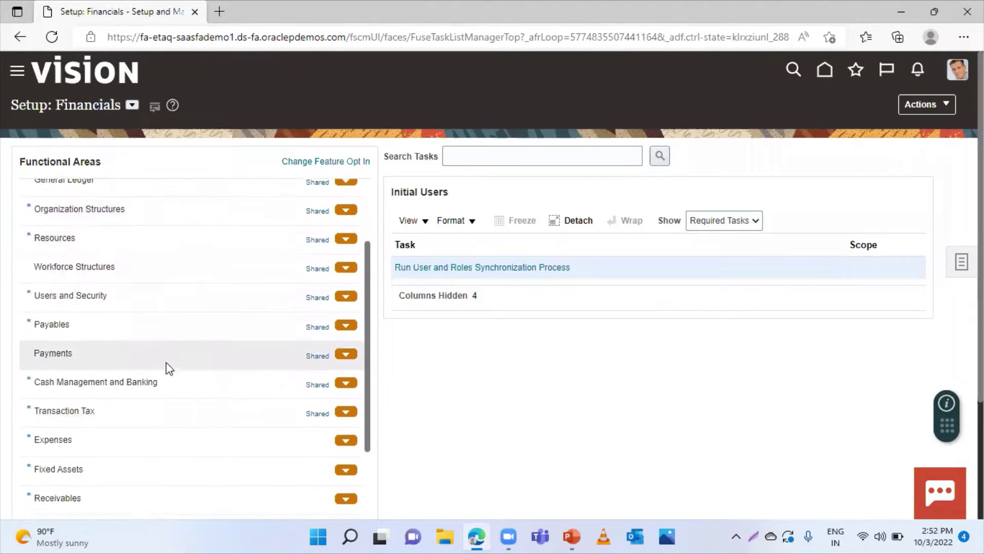
click(118, 382)
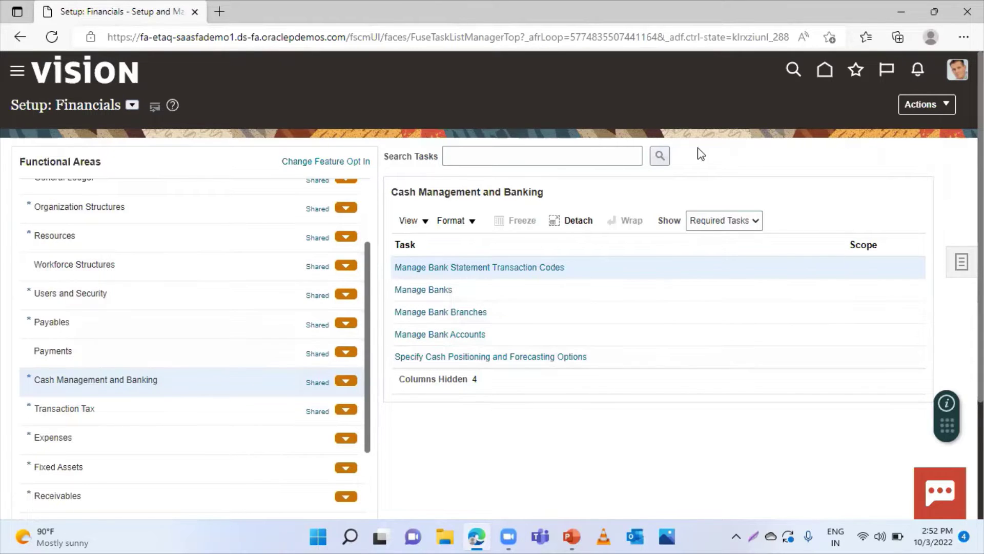
Show all Cash Management and Banking tasks, then filter back to Required Tasks only.
click(740, 222)
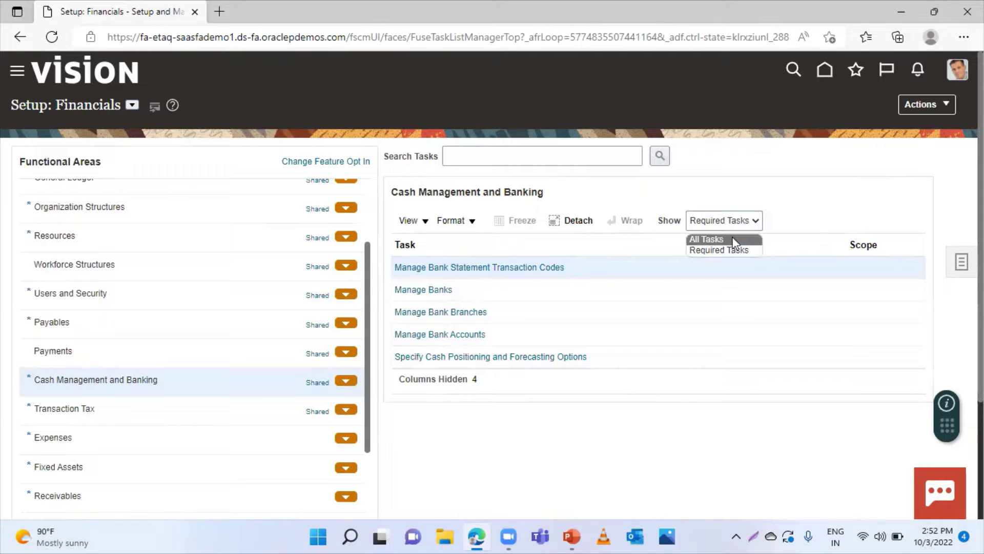
click(732, 239)
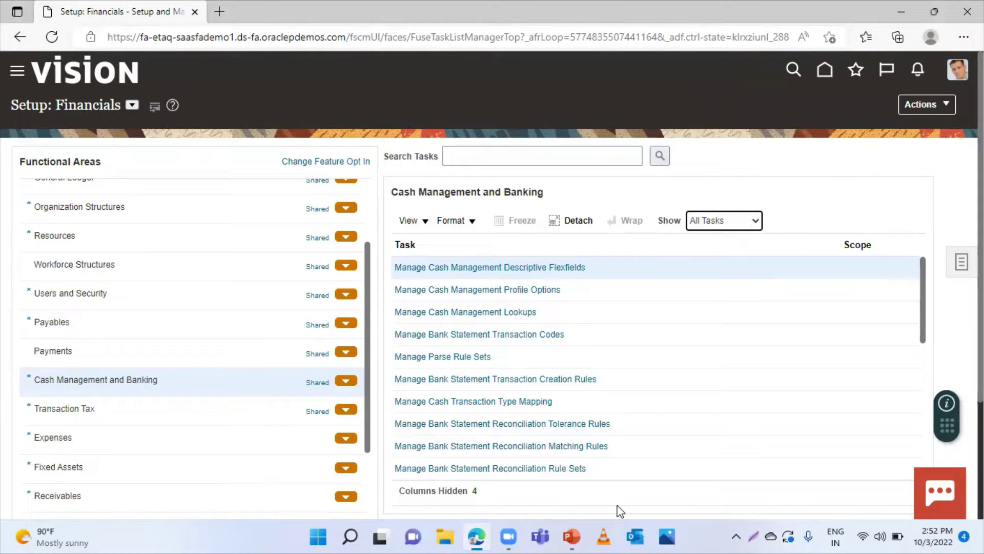
click(706, 222)
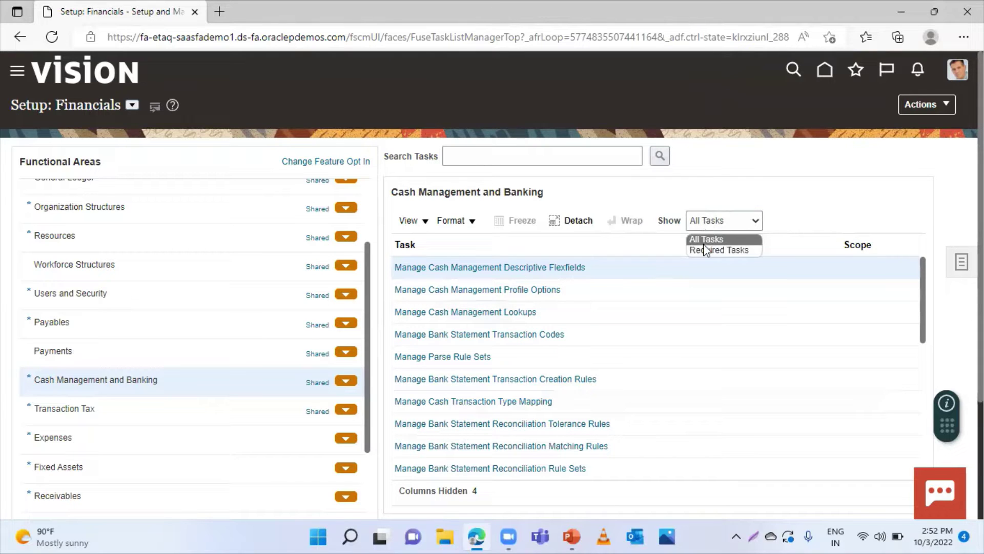
click(698, 251)
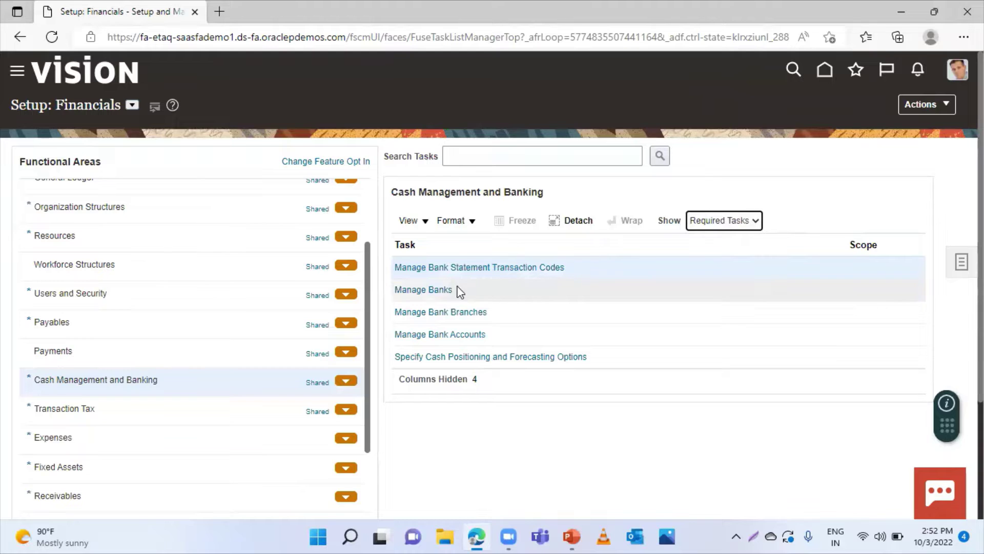
Create a bank named RTS Bank with country United States and expand its Addresses section.
click(425, 290)
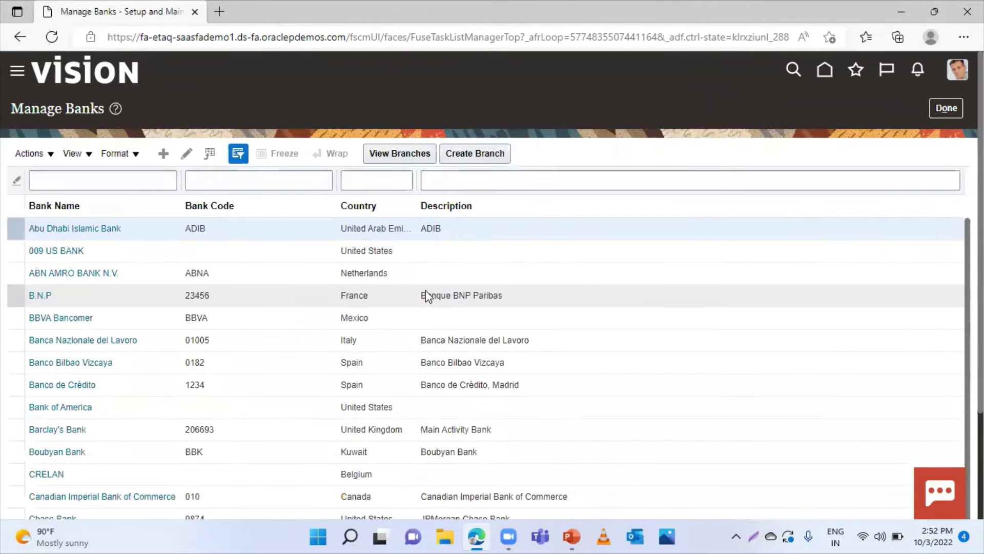
click(161, 154)
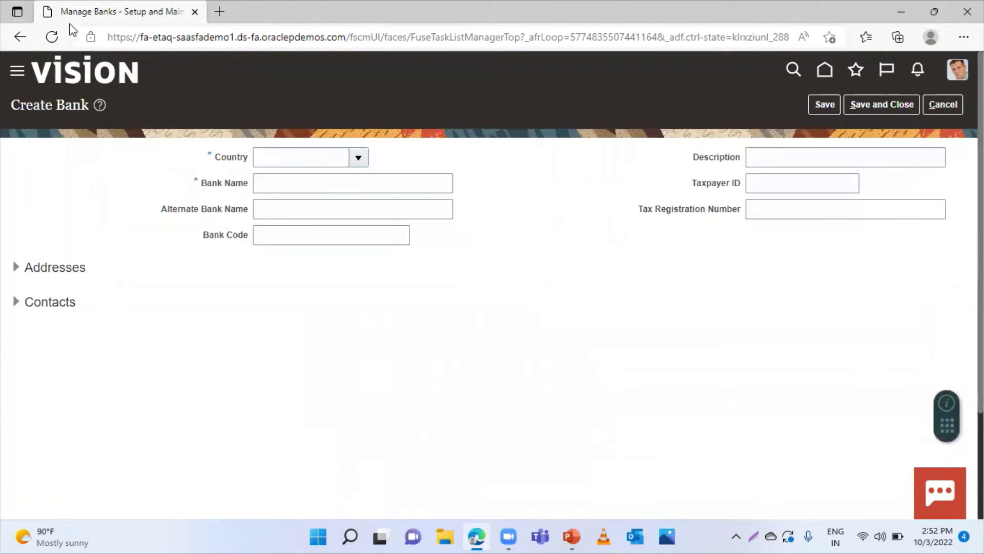
click(357, 157)
scroll(317, 305, down, 2)
scroll(317, 305, down, 3)
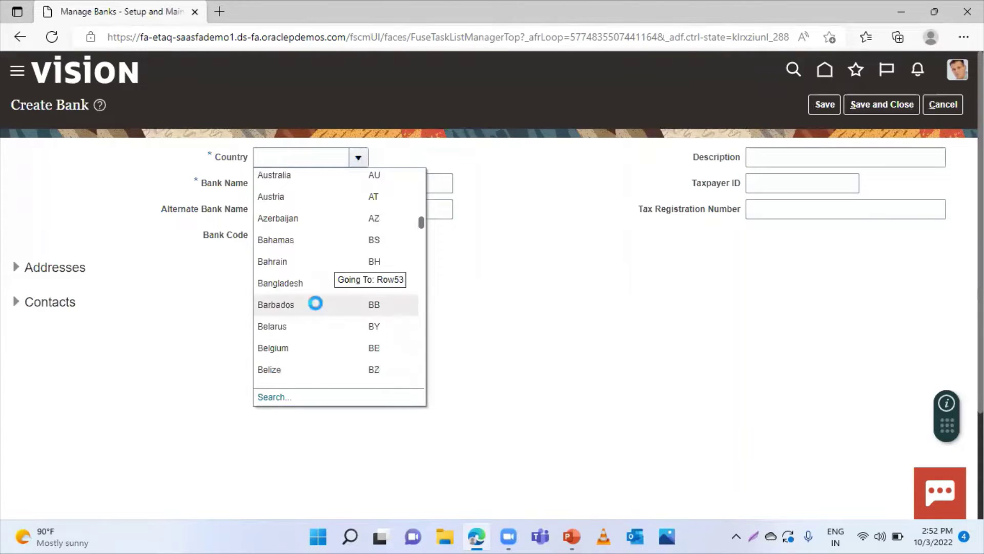
scroll(316, 318, down, 15)
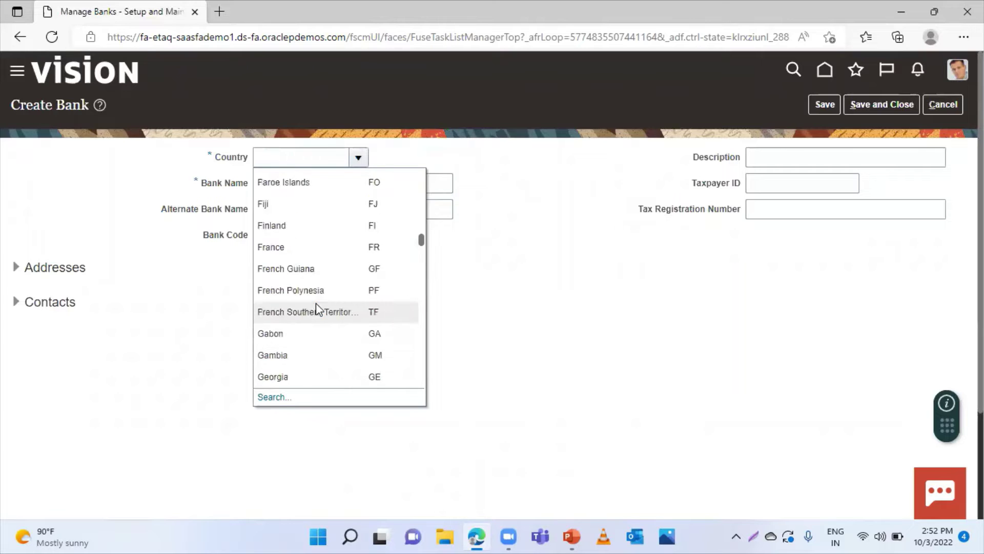
scroll(315, 336, down, 15)
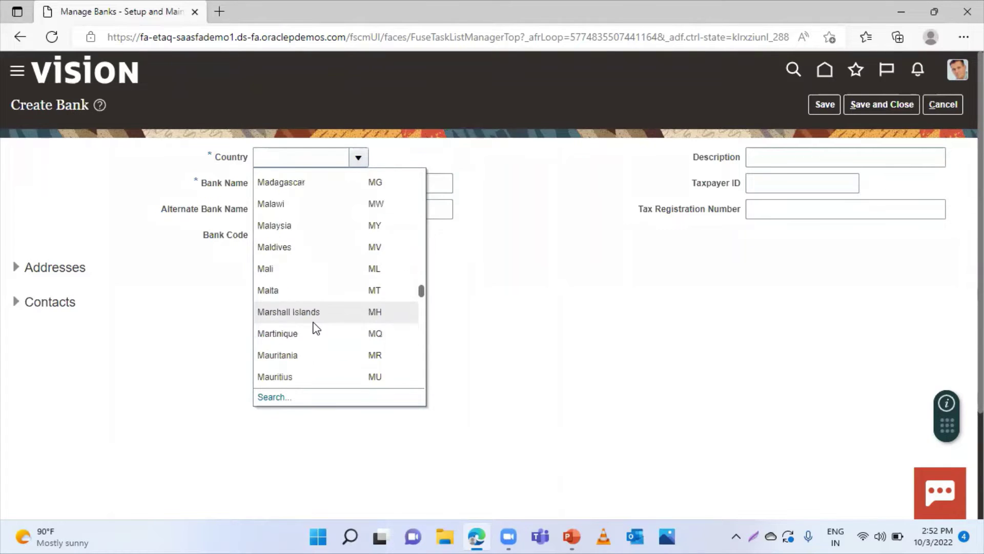
scroll(315, 340, down, 8)
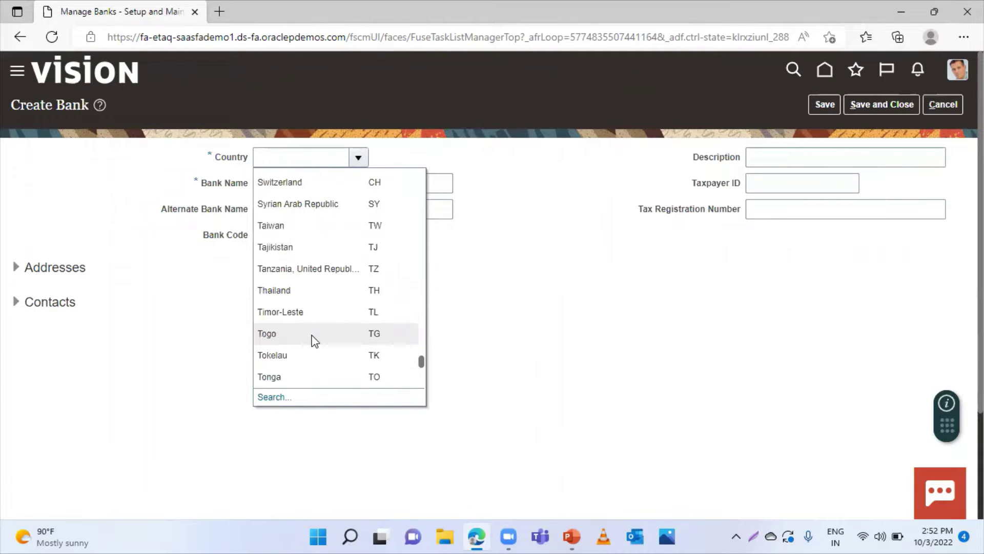
scroll(315, 340, down, 3)
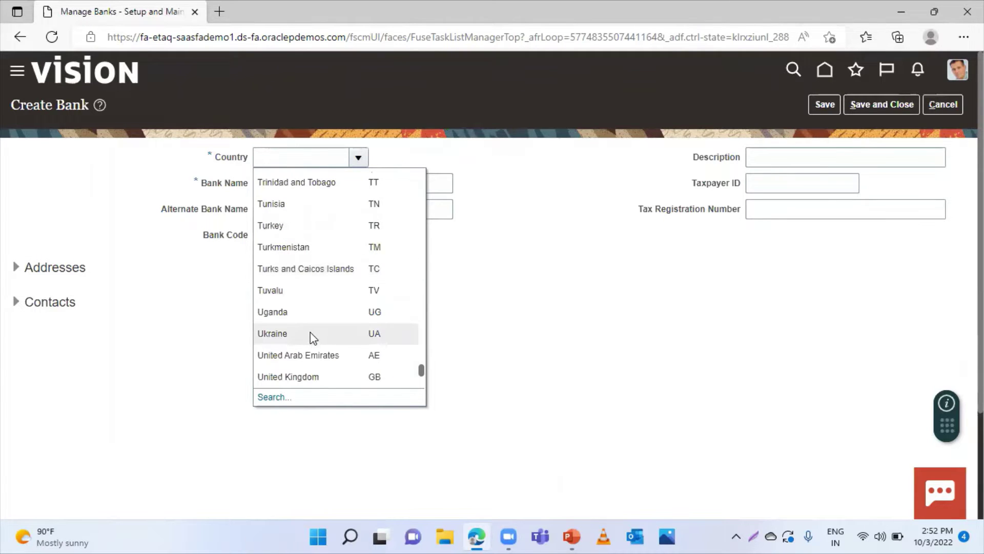
scroll(308, 321, down, 1)
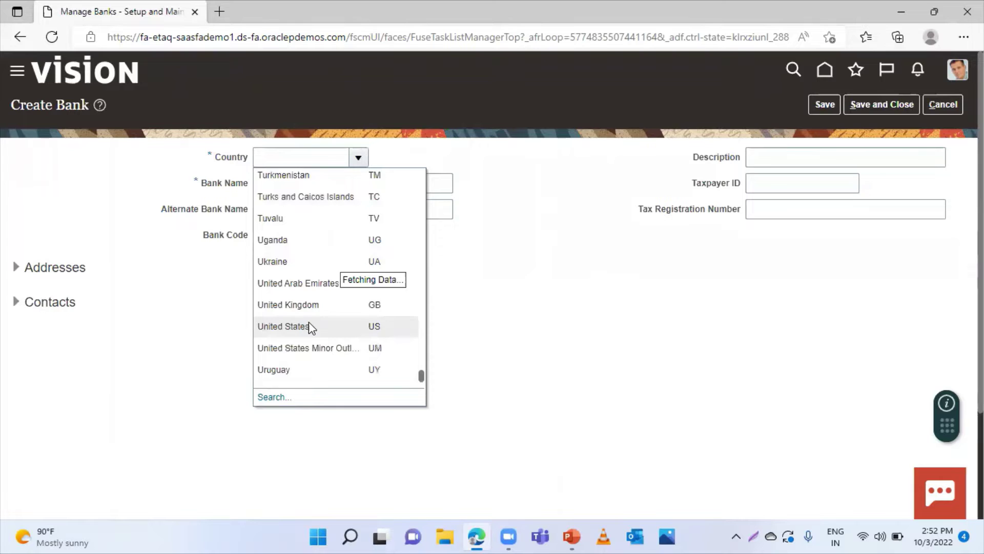
click(308, 251)
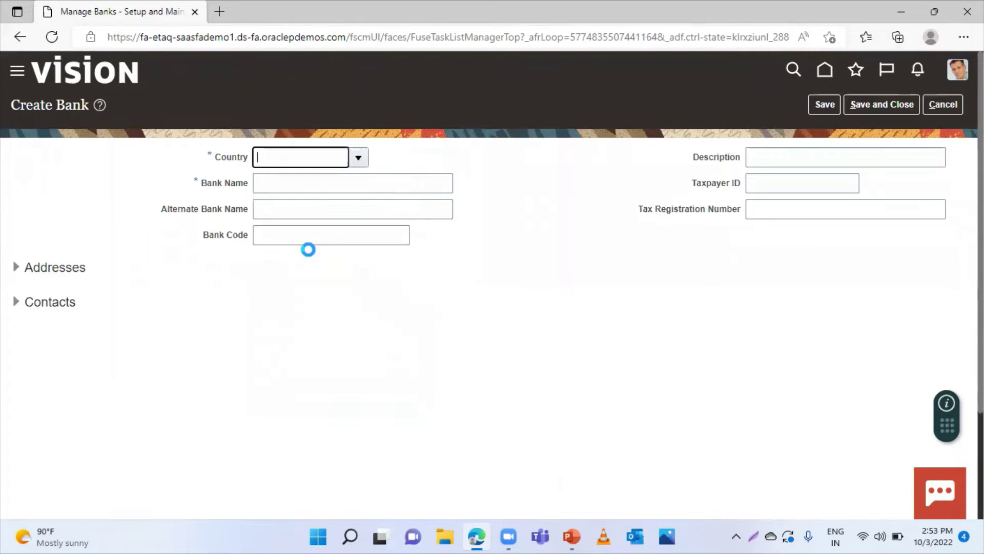
click(295, 181)
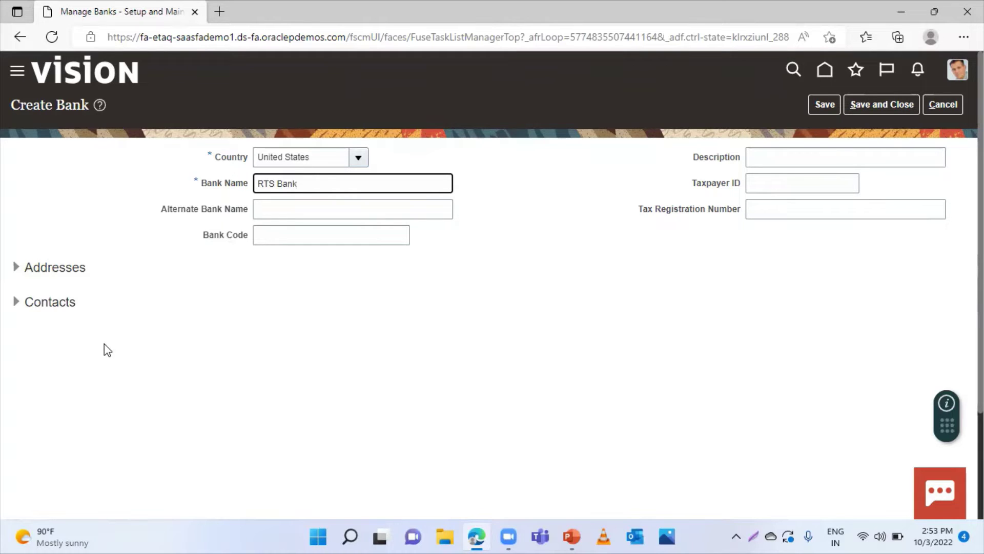
click(17, 271)
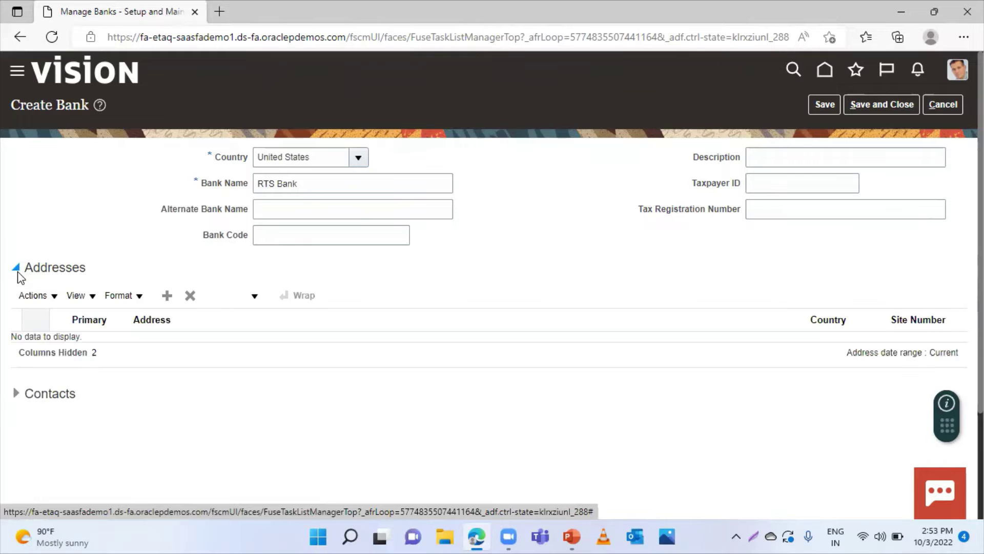
Add a new bank address with address line 'Main Line'.
click(168, 296)
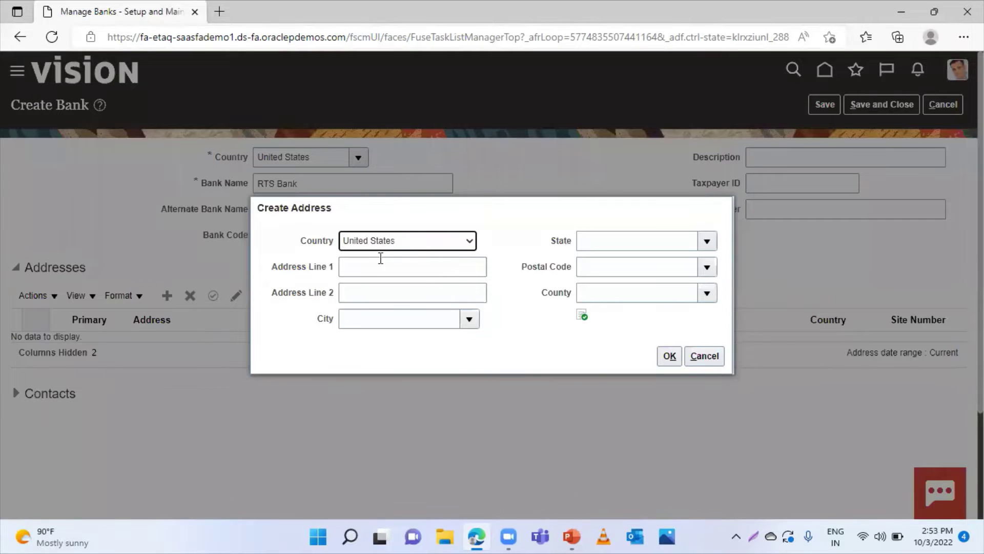
click(363, 268)
text(Main)
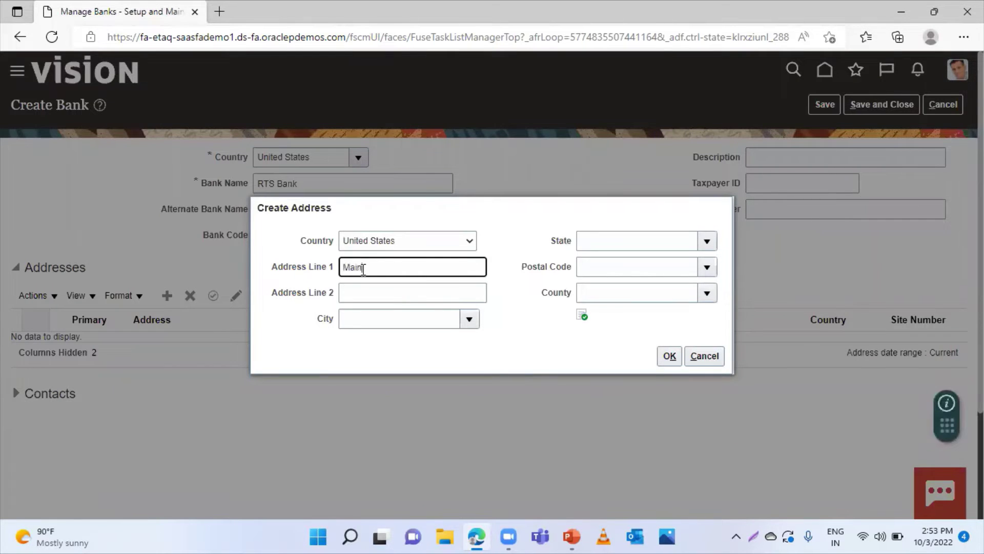
text( Line)
Set the address city to Chicago, Cook, IL, confirm the address, and save the bank.
click(469, 318)
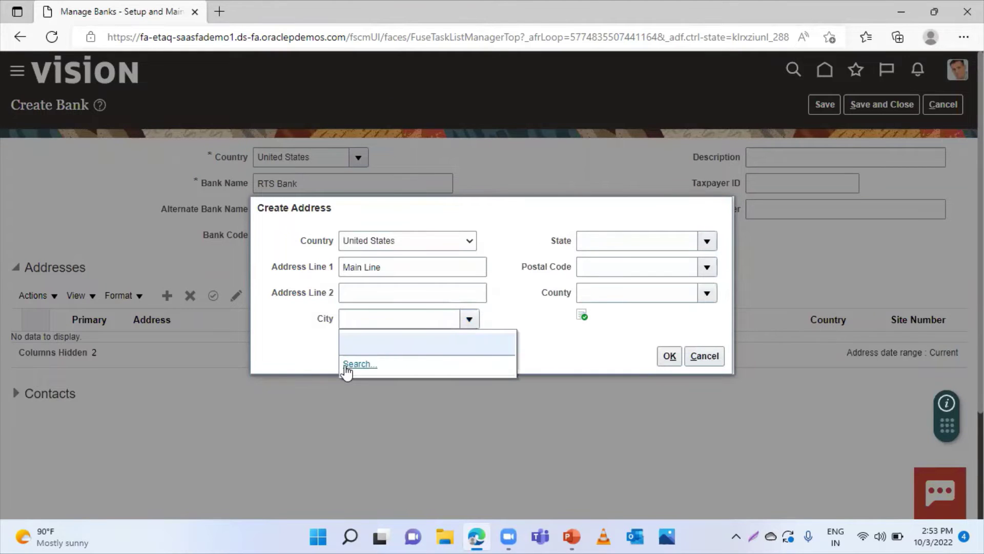
click(348, 364)
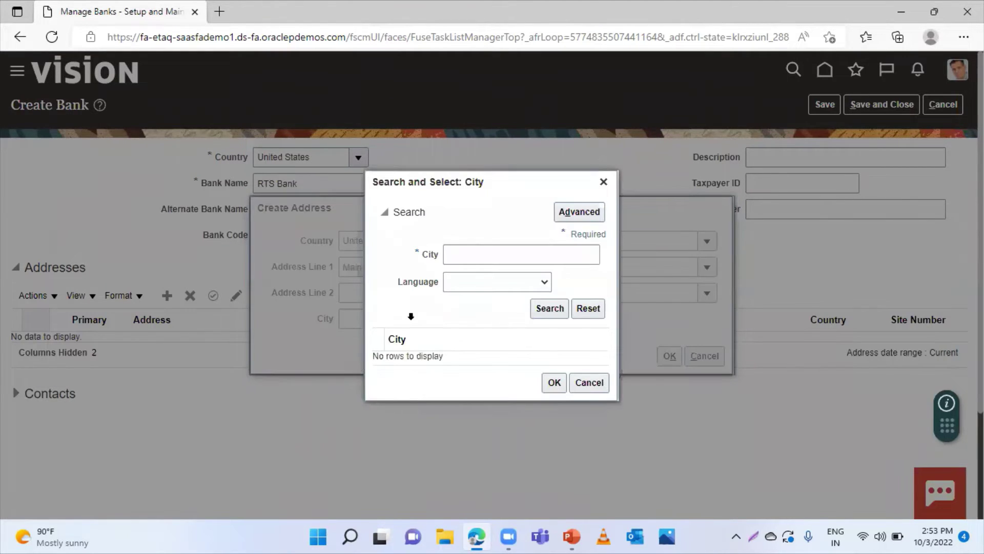
click(475, 251)
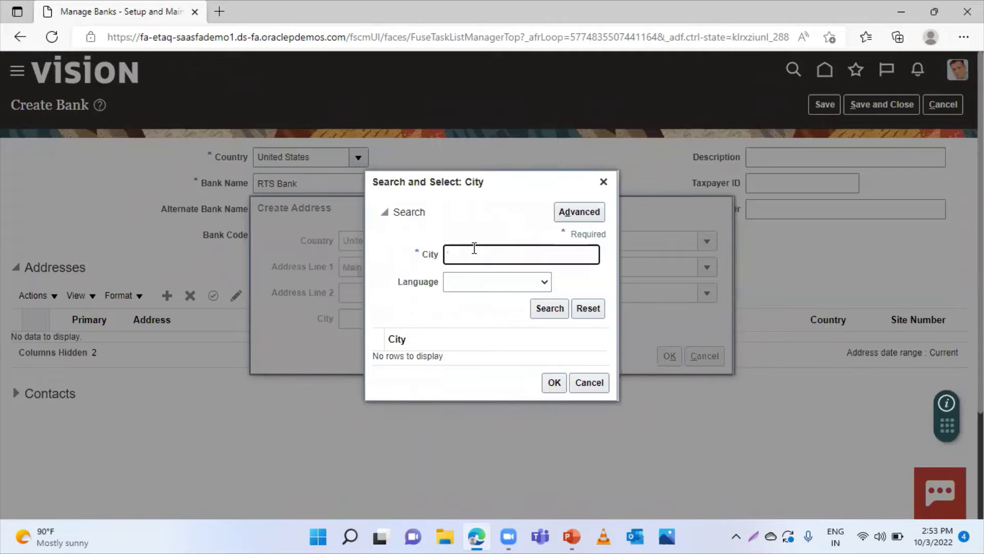
text(Chicago)
click(536, 307)
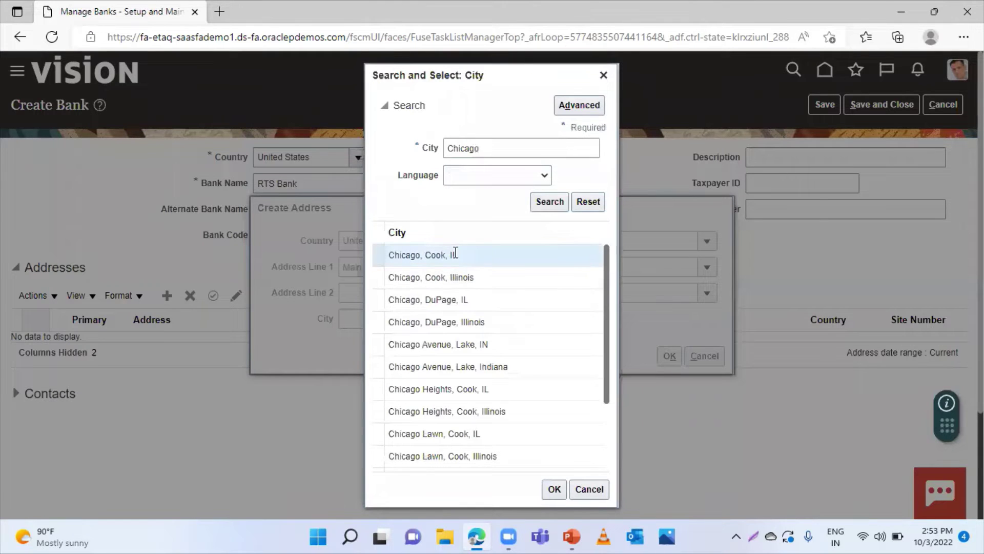
click(552, 490)
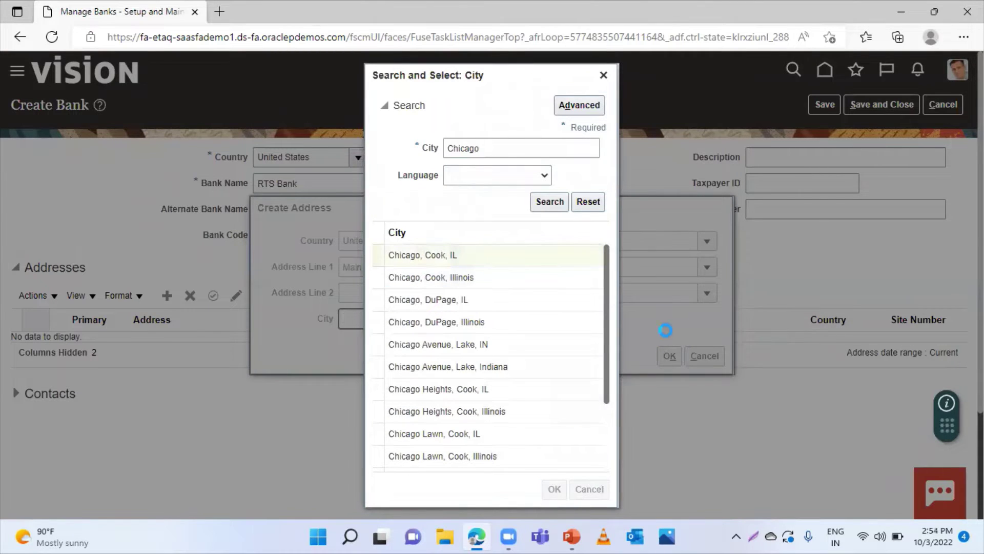
click(671, 358)
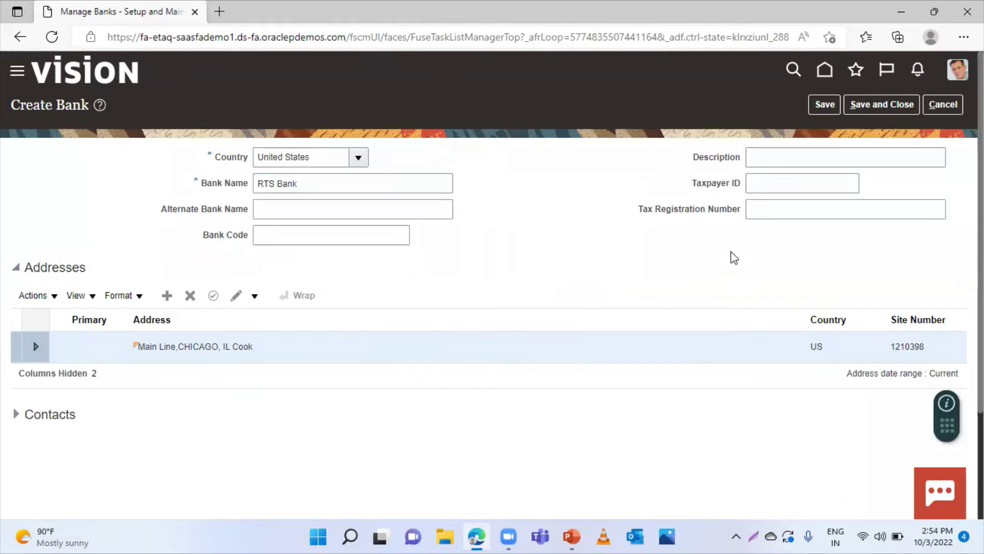
click(888, 112)
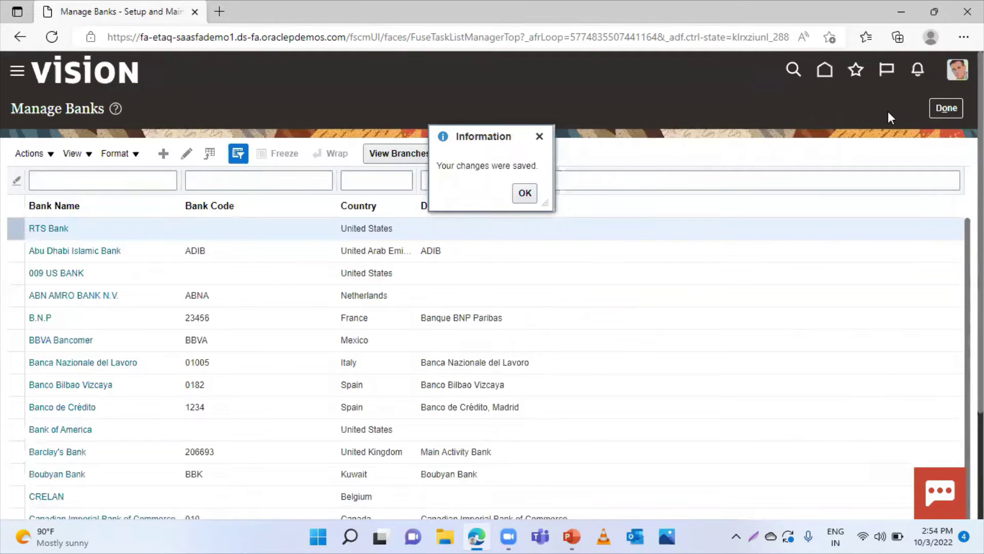
Dismiss the save confirmation, reopen Manage Banks, and select RTS Bank to start a branch.
click(526, 196)
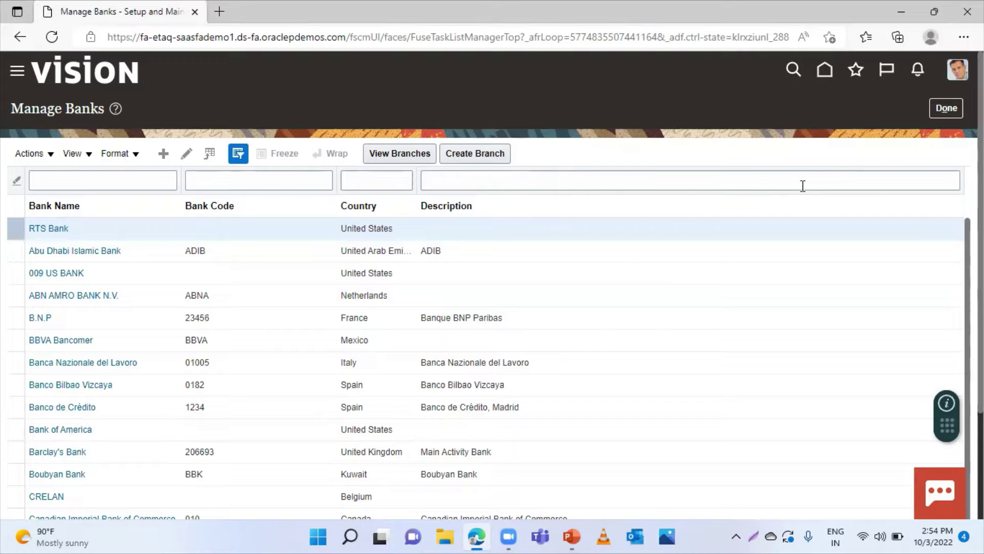
click(947, 108)
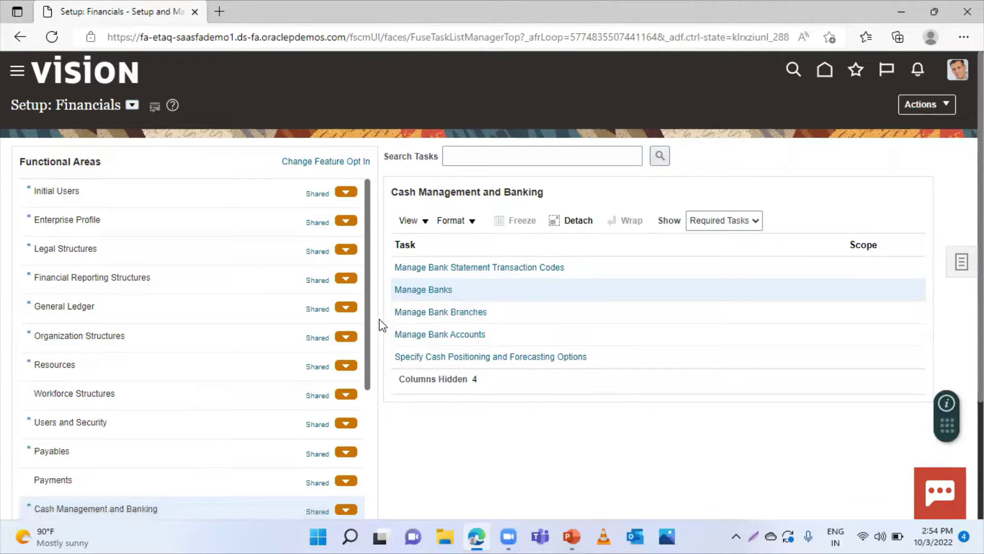
click(442, 288)
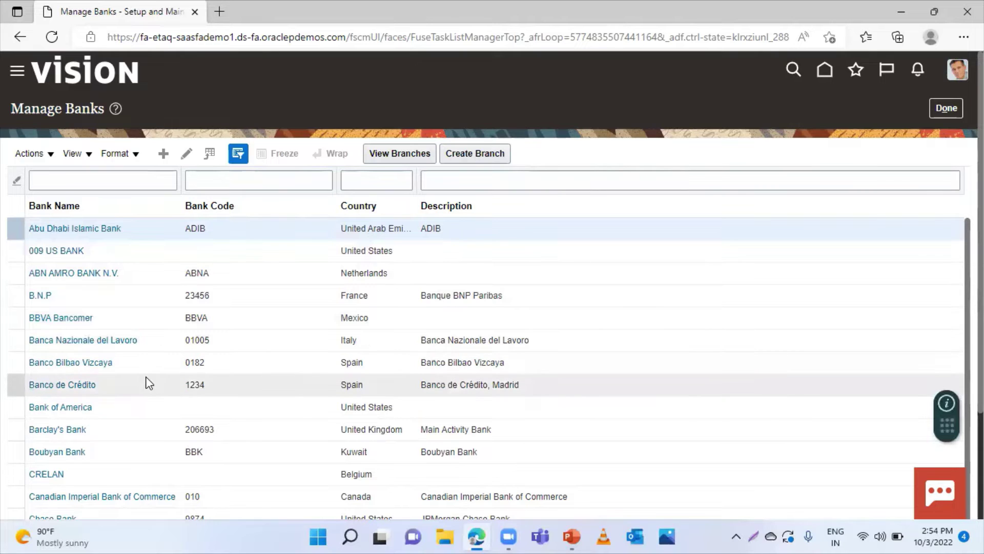
scroll(149, 383, down, 10)
scroll(103, 385, down, 3)
scroll(103, 386, down, 3)
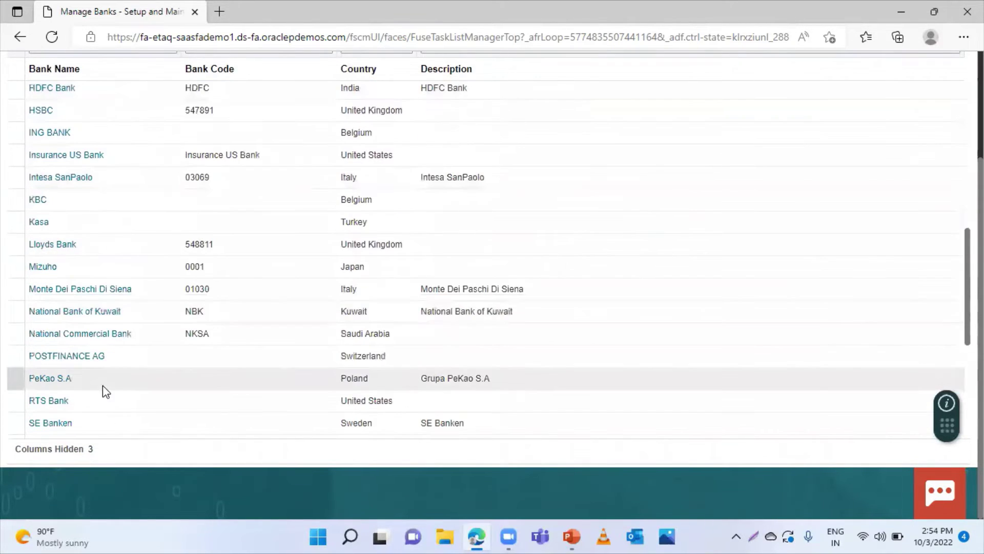
click(27, 395)
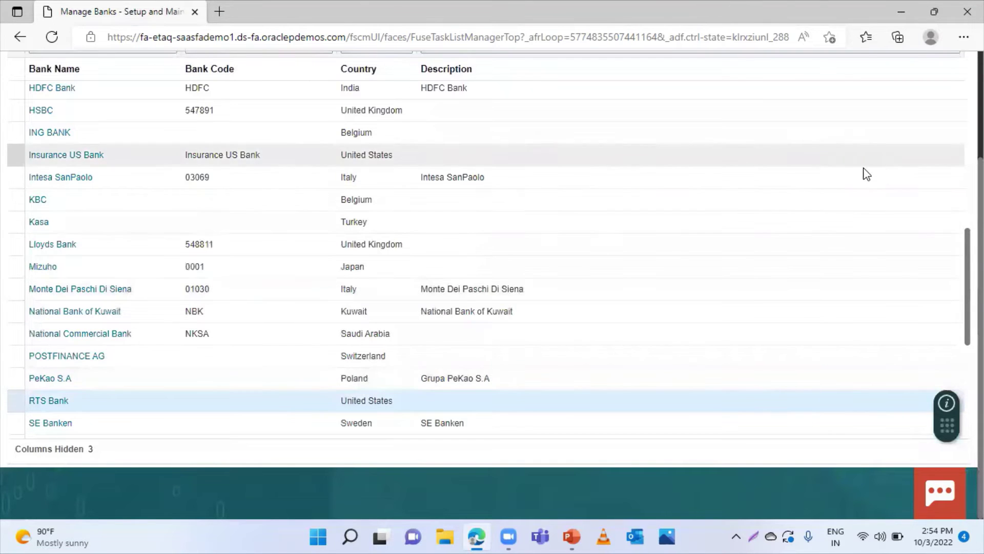
scroll(633, 229, up, 10)
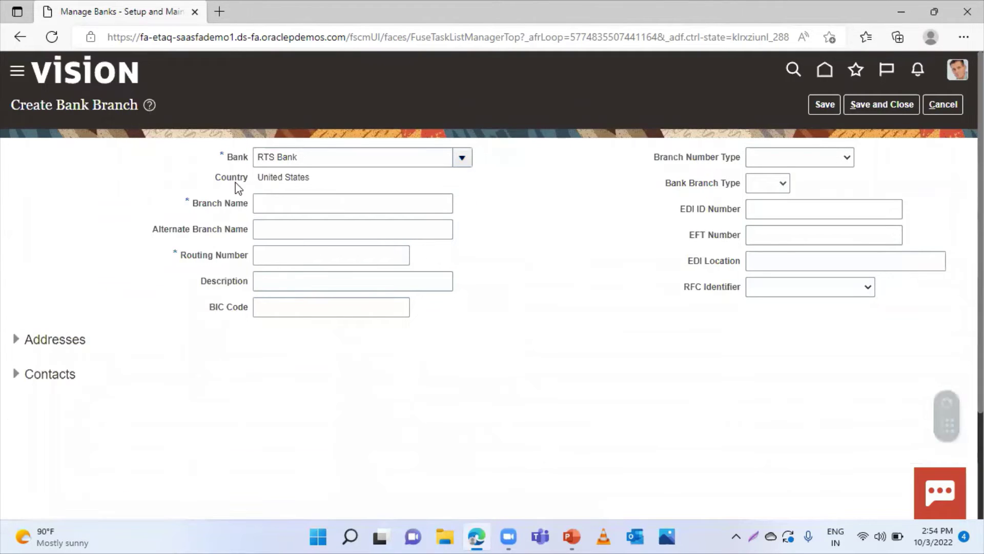
Name the branch 'Branch-1 RTS Bank' and open a new browser tab.
click(319, 209)
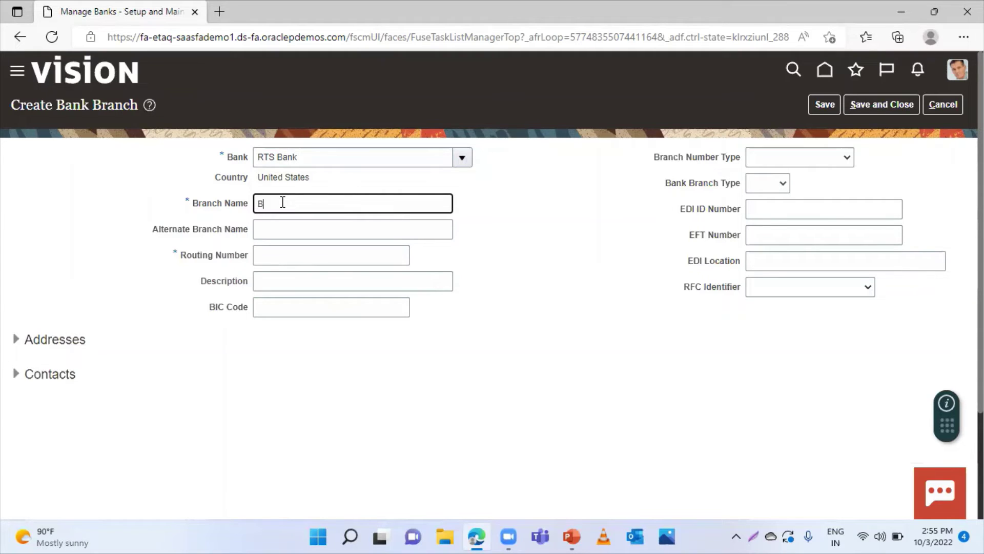
text(anch-1 RTS Bank)
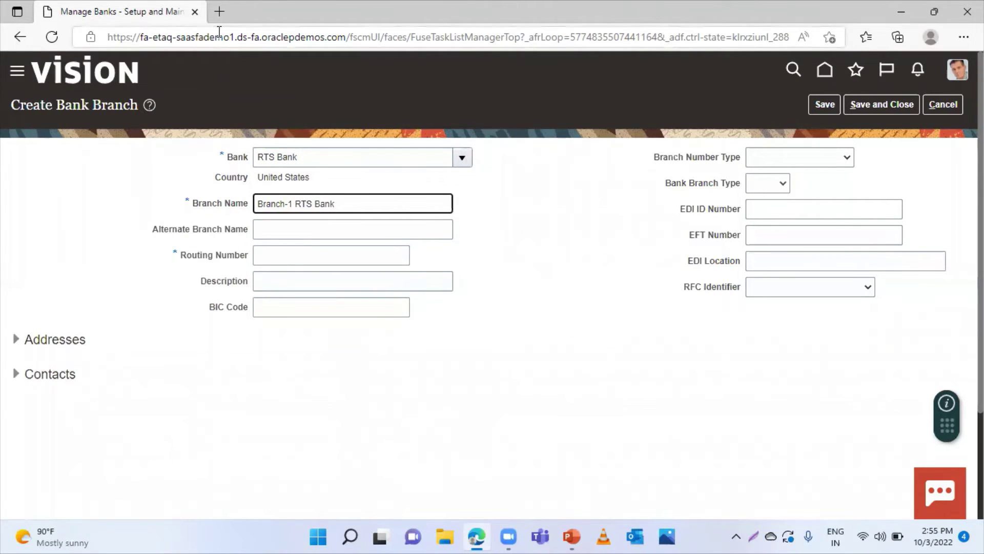
click(220, 12)
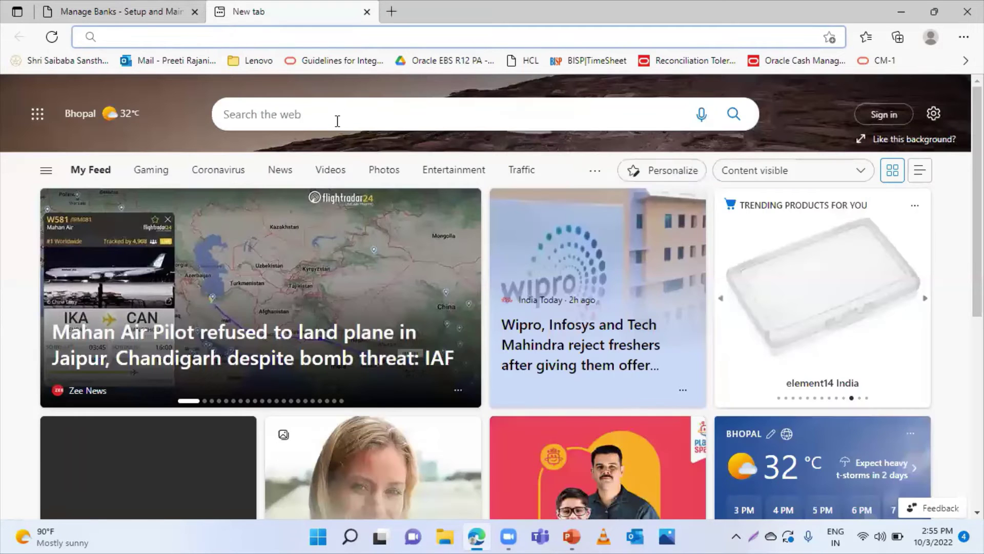
Search Bing for 'Routing Number for chicago bank', copy 71926087, and return to the branch form.
text(R)
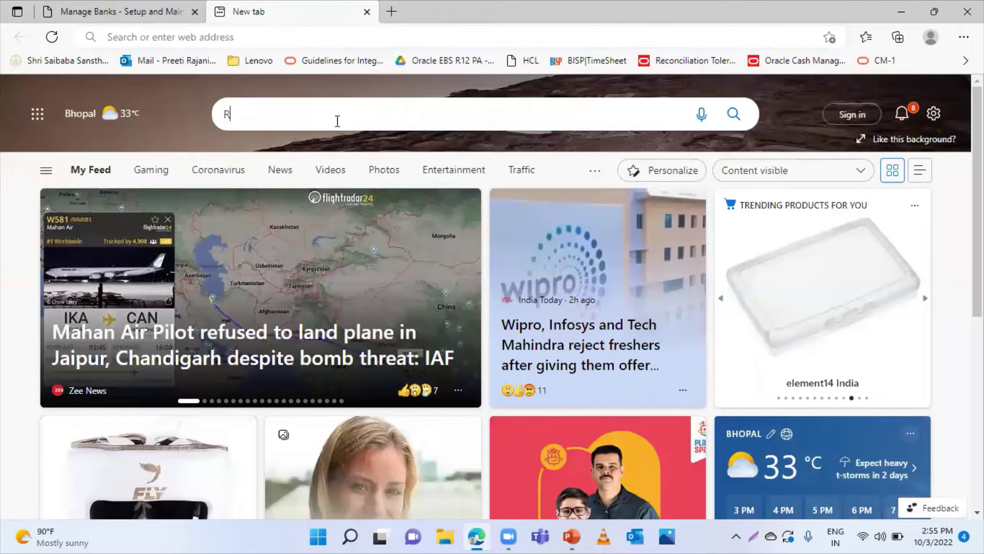
text(outing )
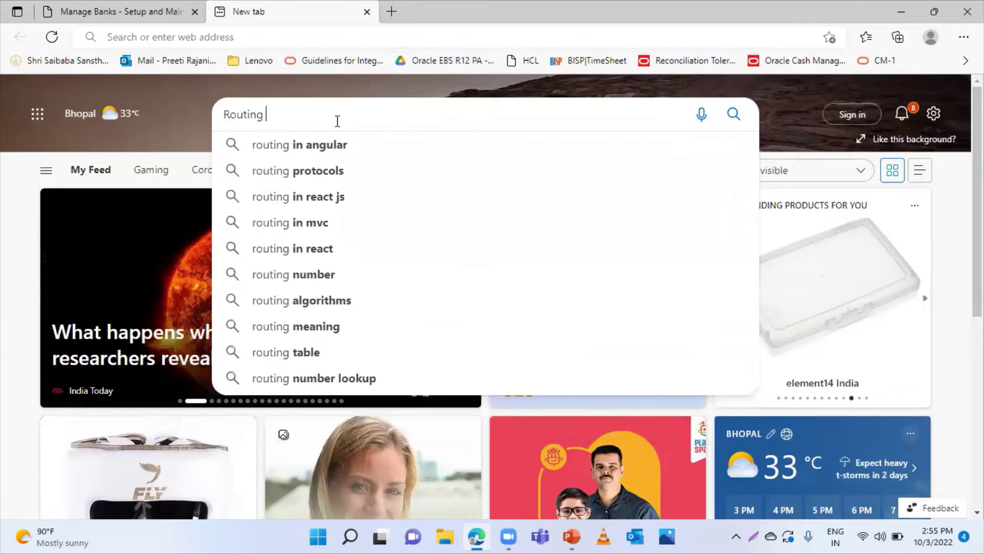
text(Number fo)
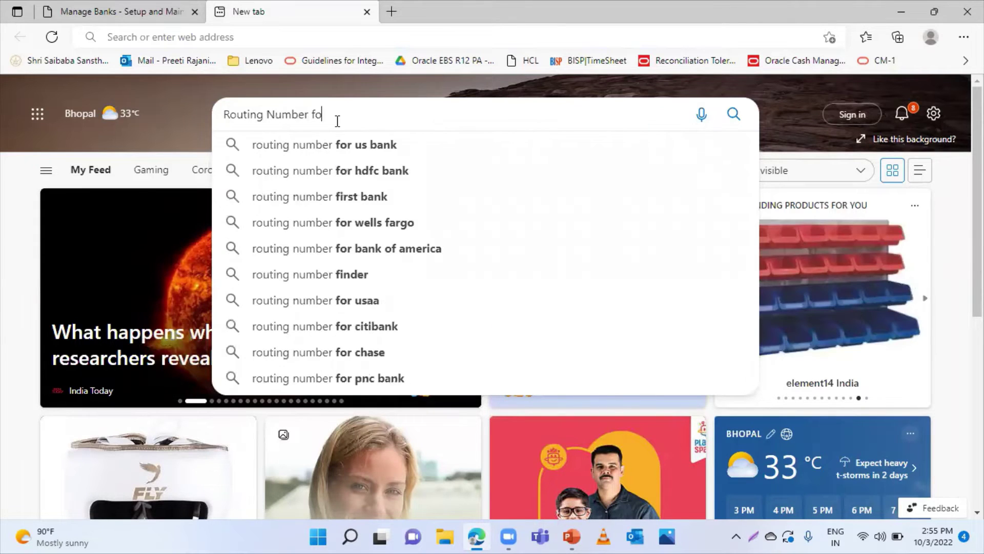
text(r chicago bank)
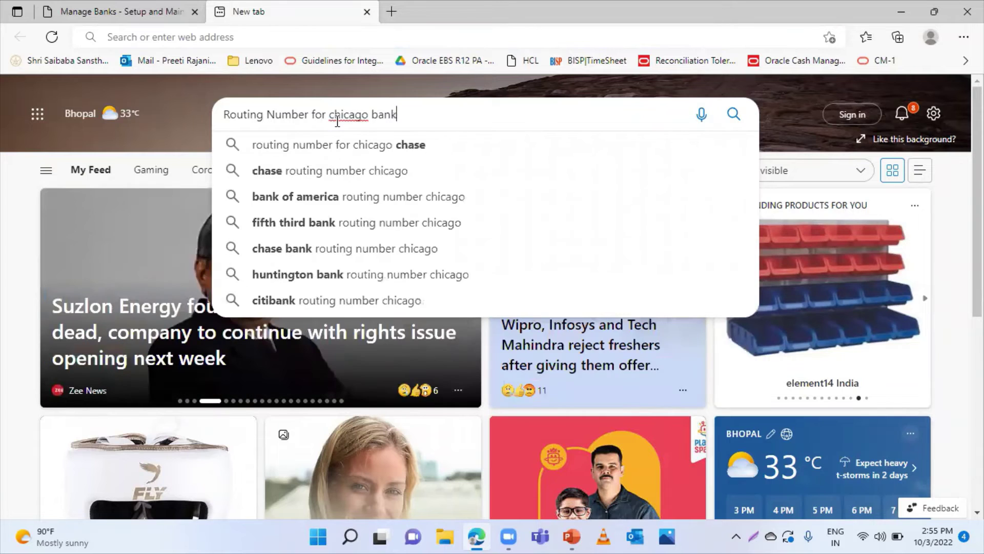
key(Return)
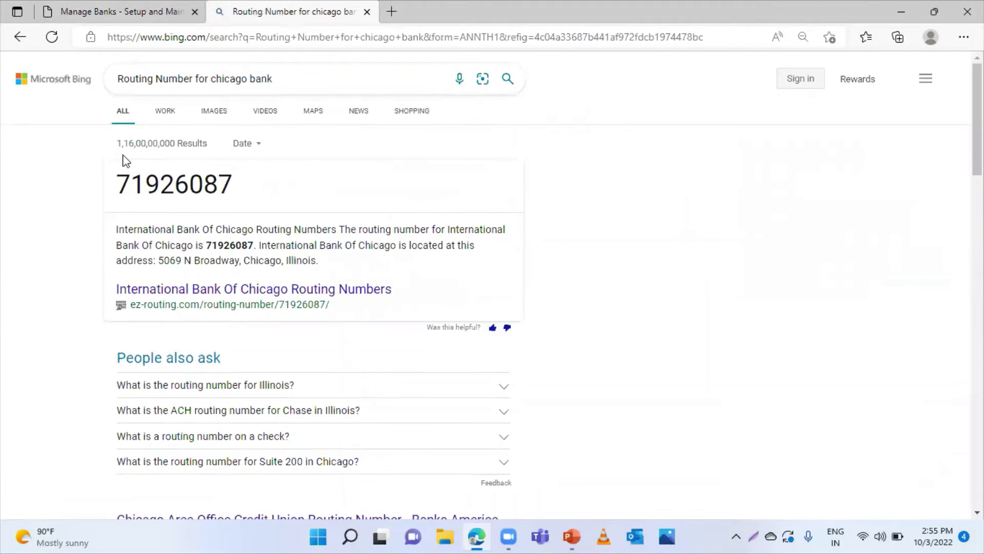
drag(118, 182, 276, 190)
key(ctrl+c)
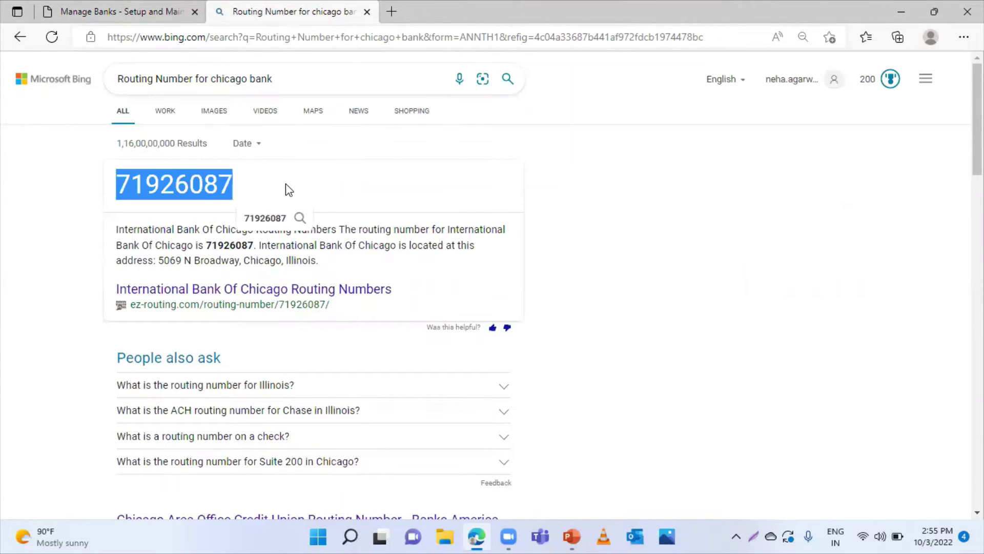
click(122, 12)
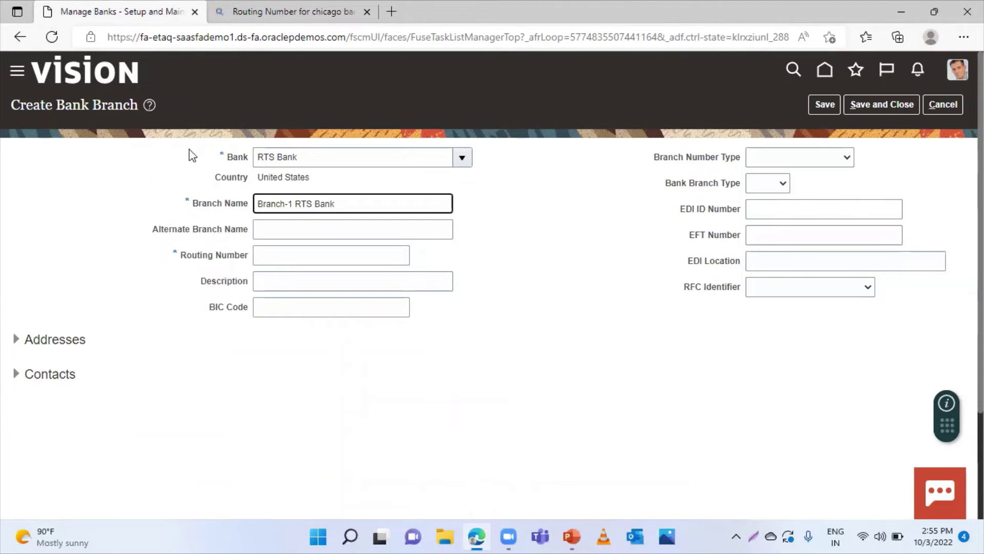
Paste routing number 71926087 into the branch, review its Addresses section, and save the branch.
click(257, 253)
key(ctrl+v)
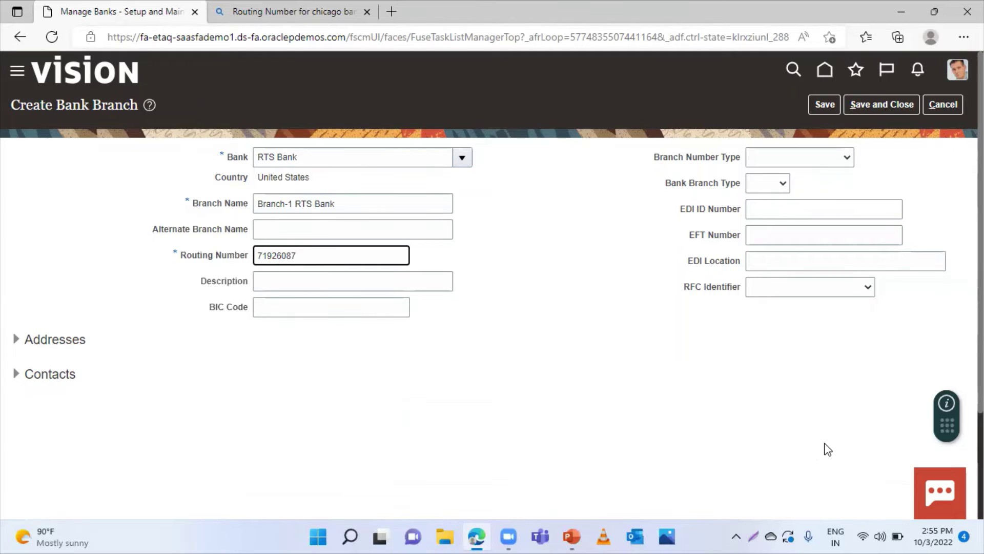
click(17, 341)
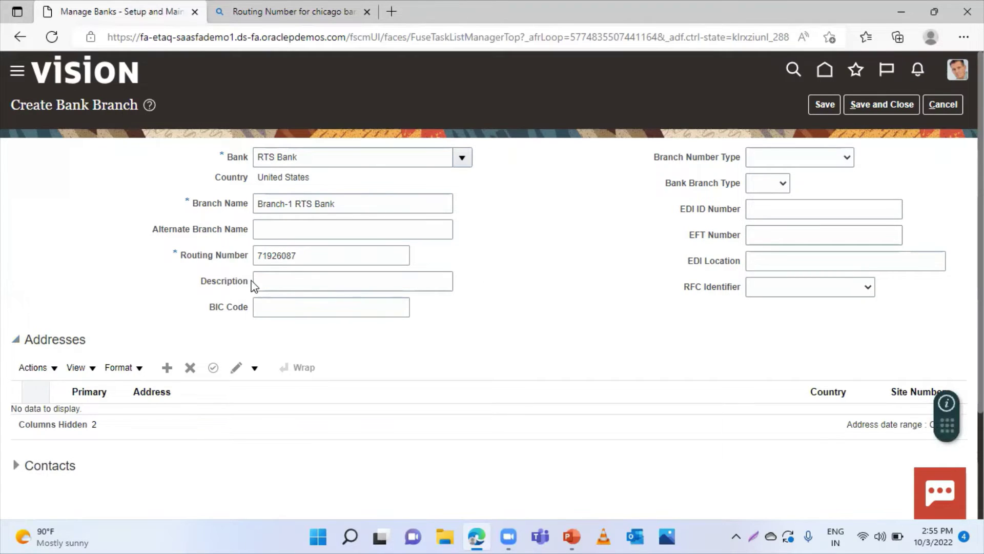
scroll(574, 391, down, 3)
scroll(583, 380, up, 3)
click(888, 105)
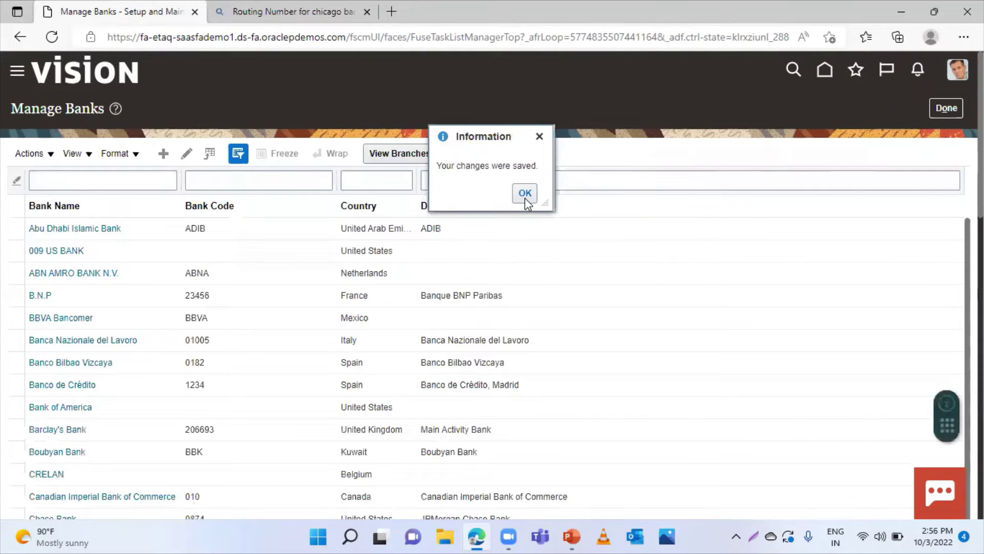
Dismiss the save confirmation and view the Abu Dhabi Islamic Bank branches, then return to the bank list.
click(526, 193)
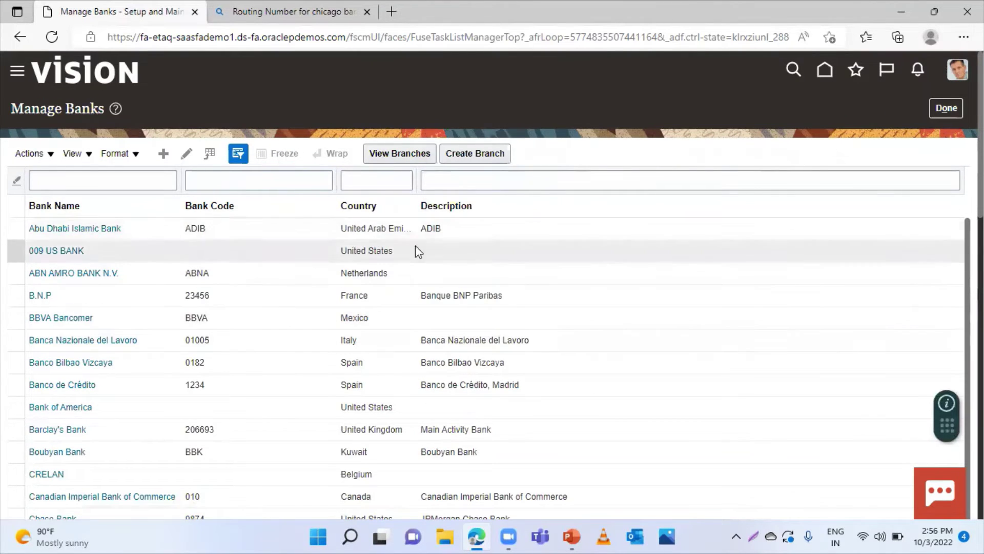
scroll(154, 297, down, 10)
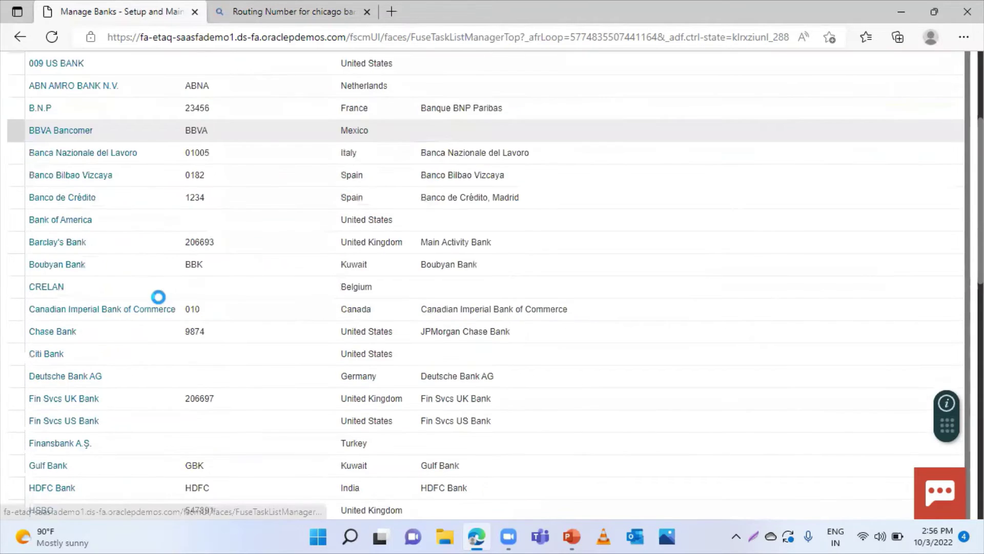
scroll(307, 269, up, 10)
scroll(315, 265, up, 2)
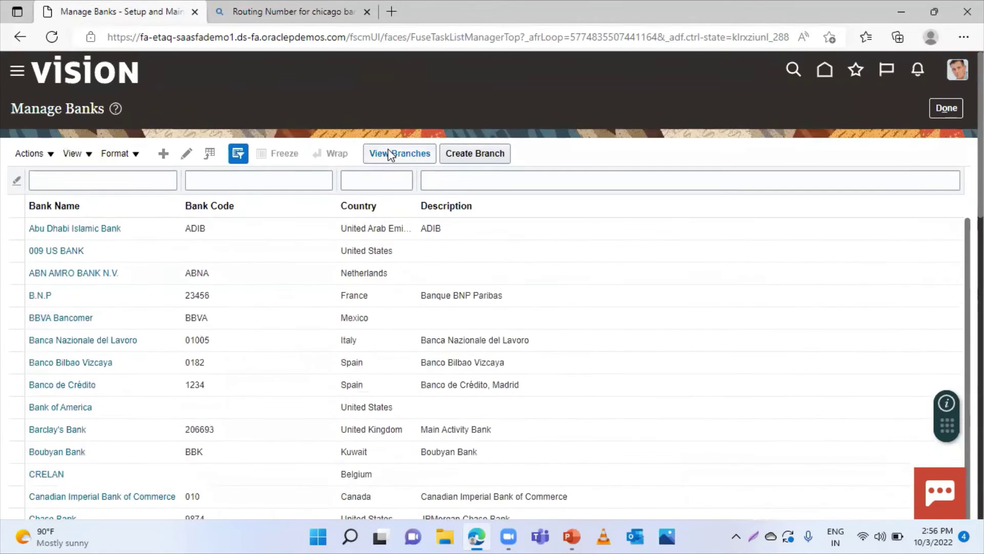
click(390, 154)
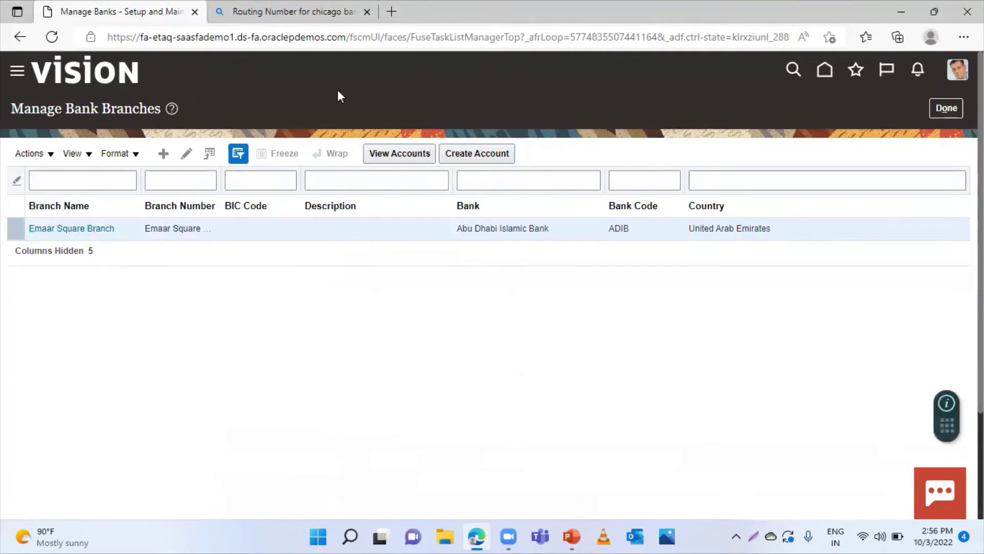
click(947, 107)
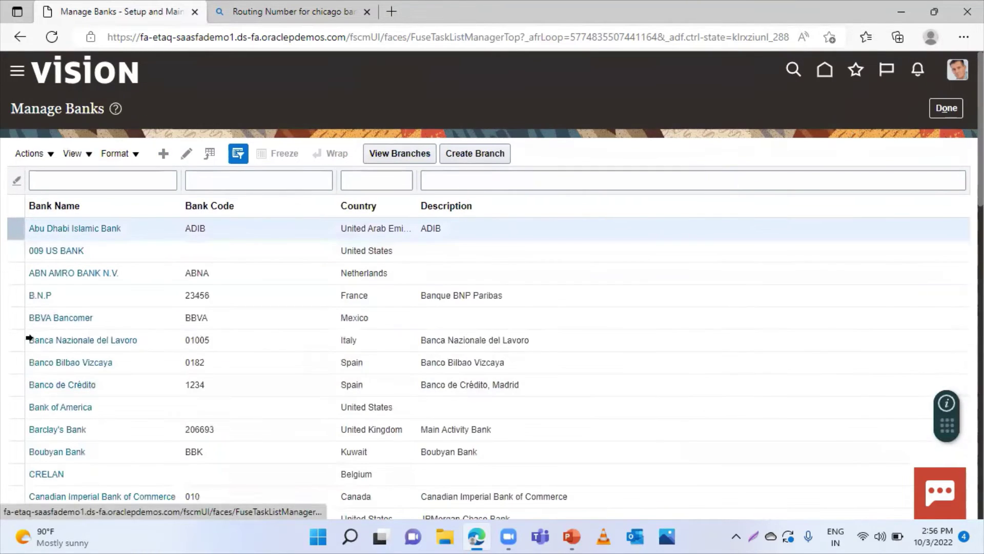
Scroll the bank list to find RTS Bank and return to the Financials setup tasks.
scroll(48, 336, down, 8)
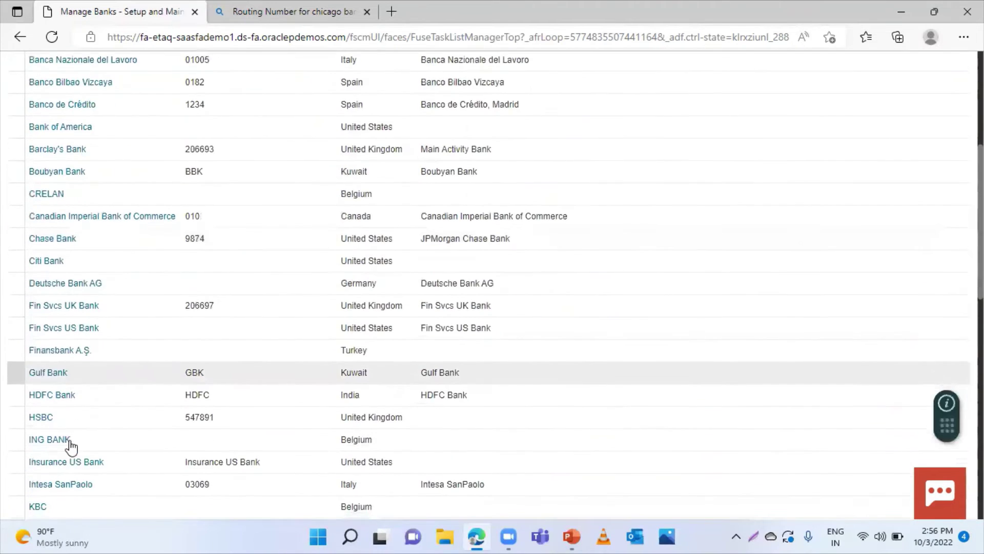
scroll(77, 413, down, 8)
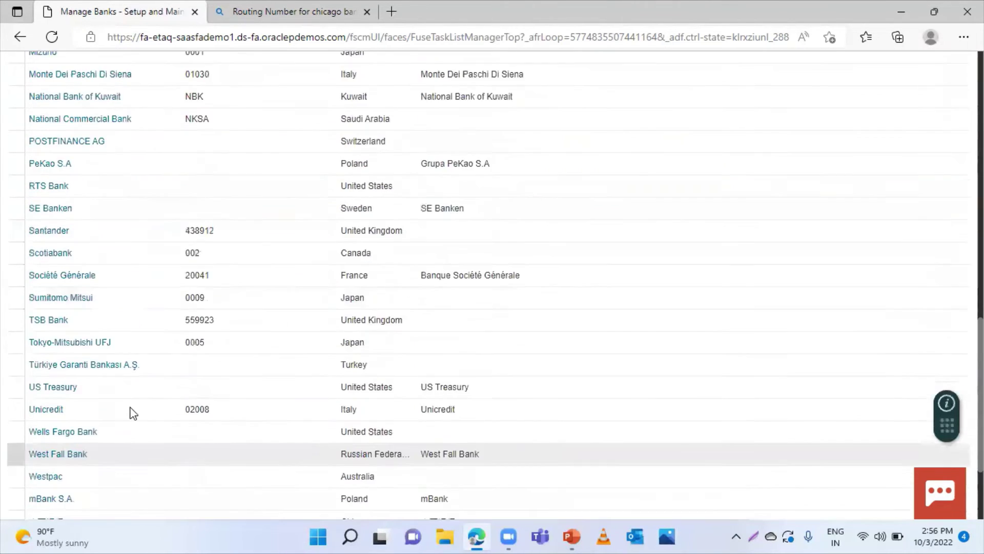
scroll(132, 413, up, 10)
scroll(157, 434, up, 7)
click(943, 109)
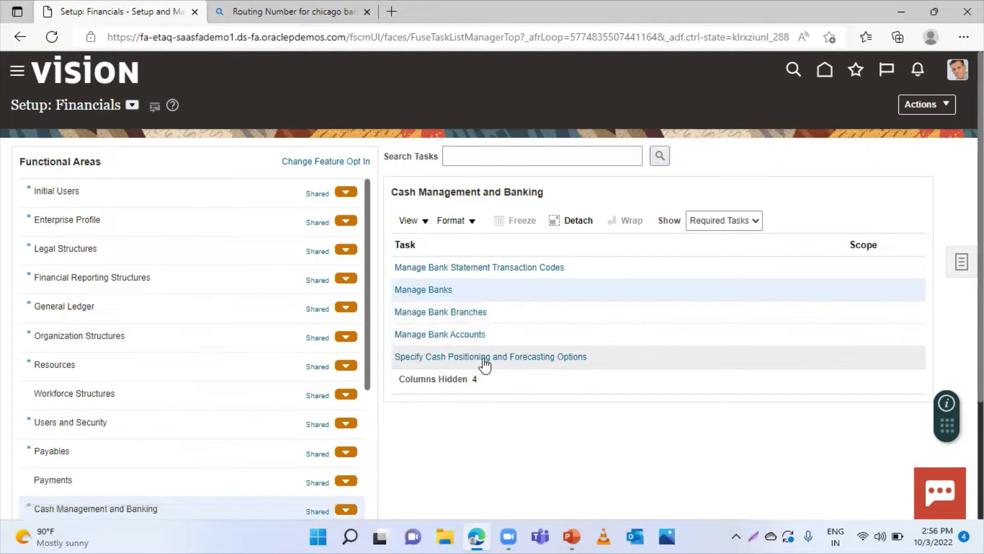
Open Manage Bank Branches and locate Branch-1 RTS Bank (071926087) under RTS Bank.
click(432, 314)
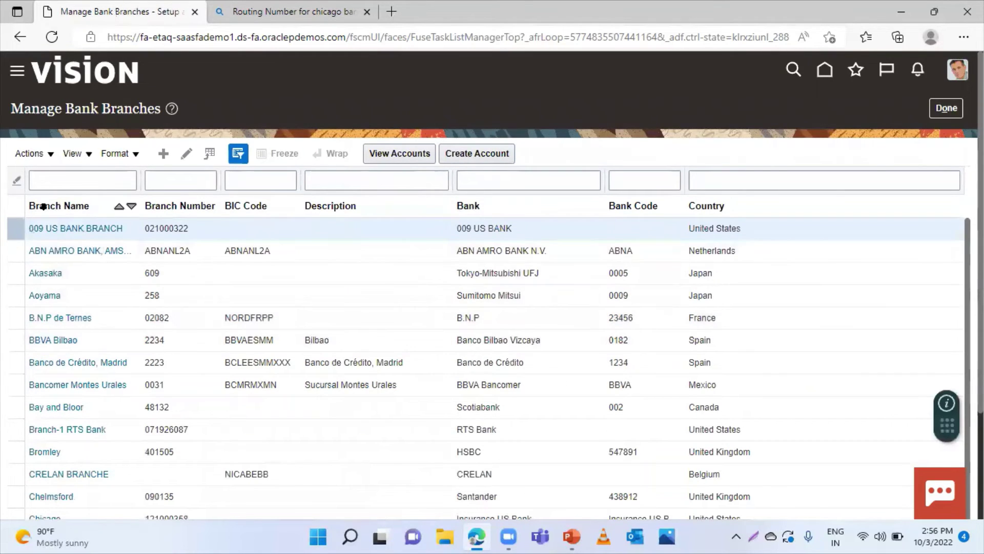
scroll(98, 348, down, 3)
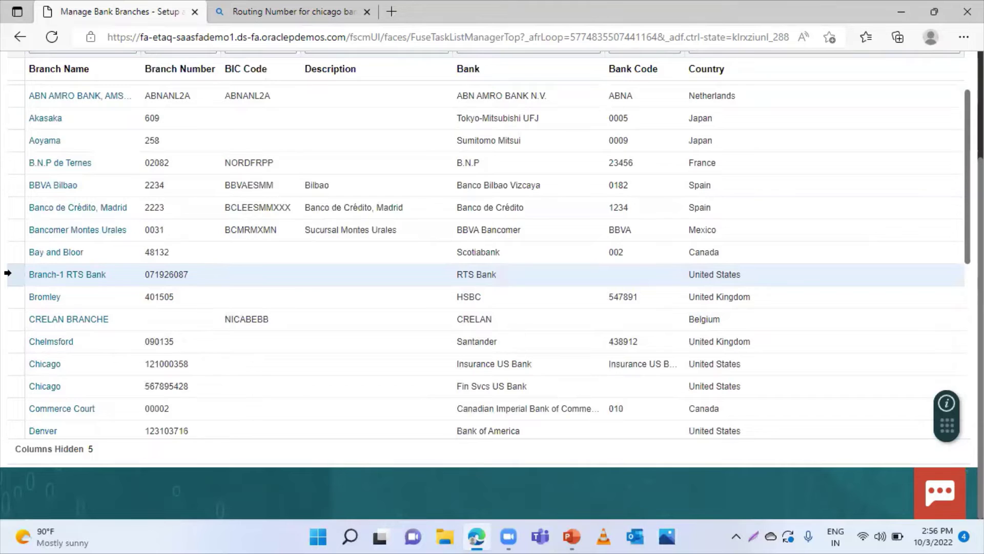
scroll(567, 125, up, 3)
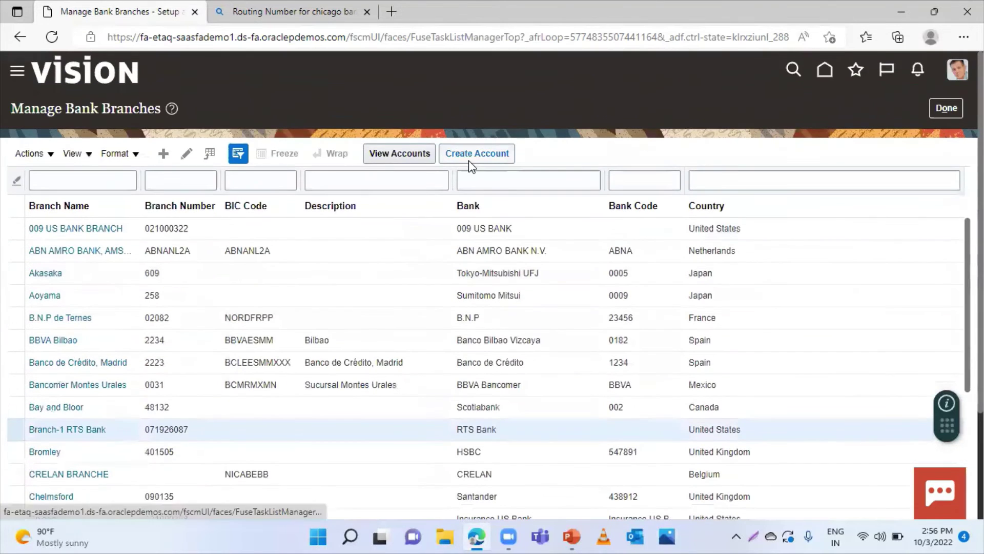
Start a Branch-1 RTS Bank account named RTS Branch-1 Account with its account number and USD currency.
click(469, 154)
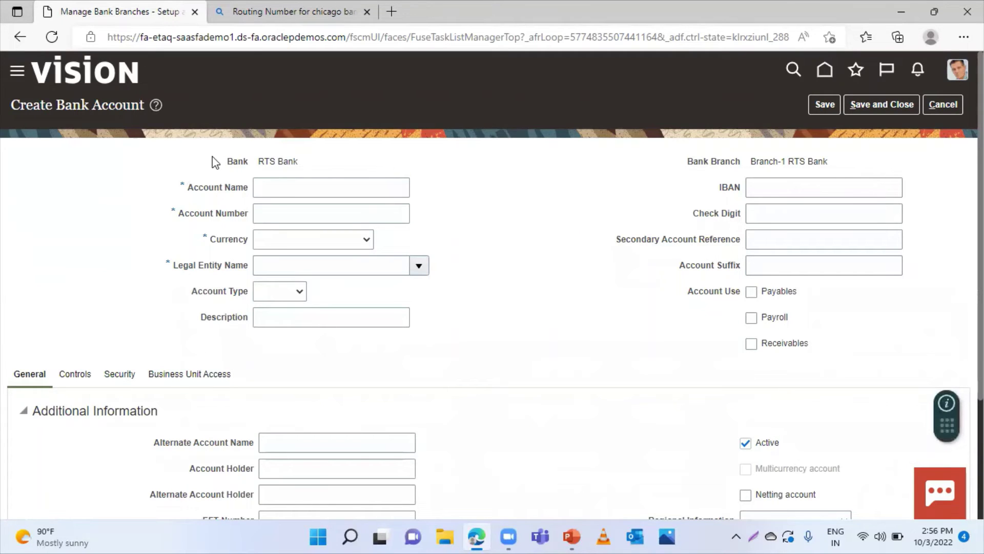
click(272, 186)
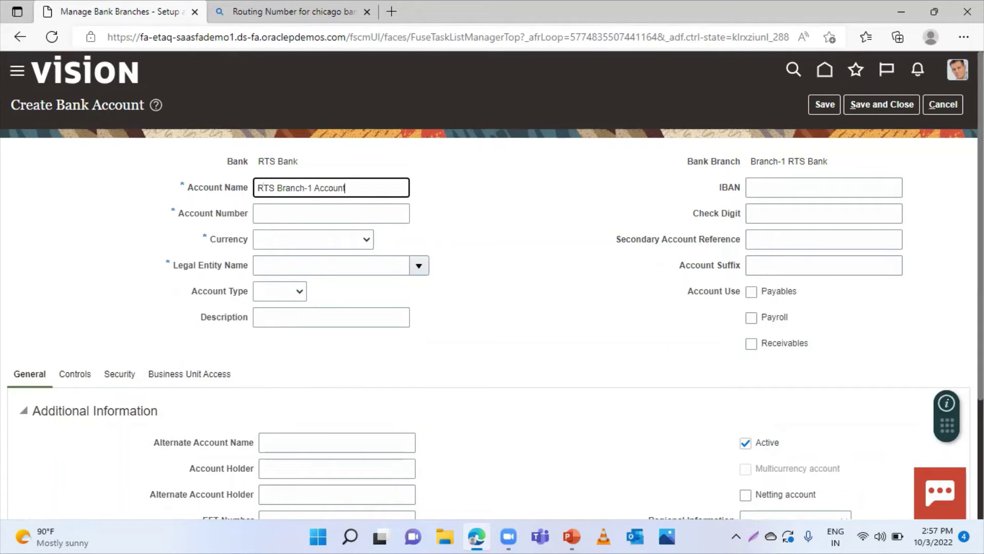
click(334, 205)
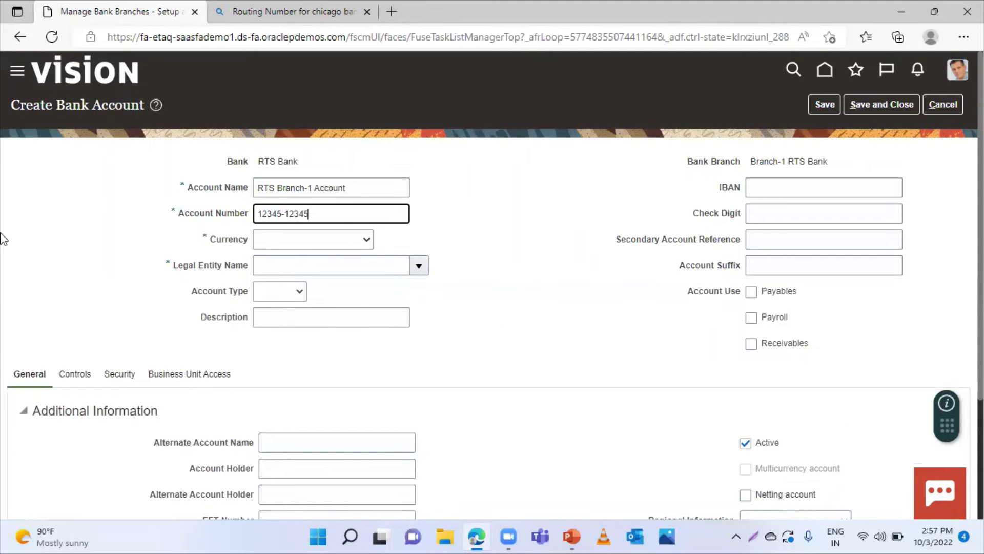
click(331, 238)
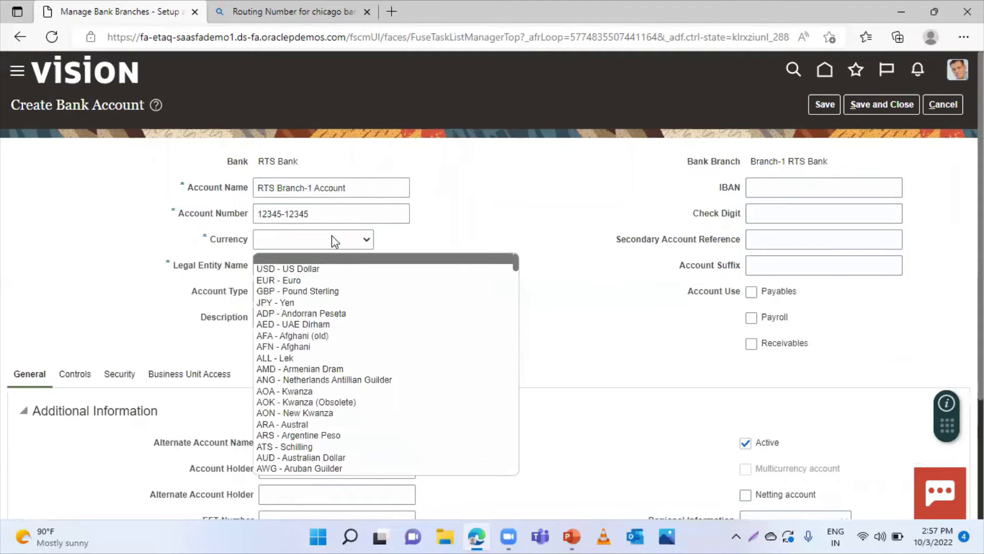
click(313, 268)
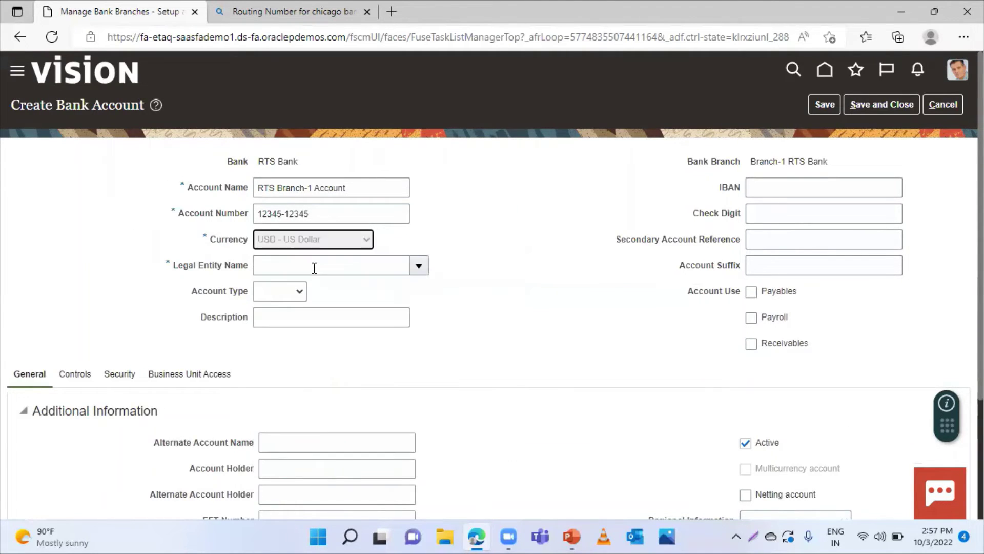
Set the account's legal entity to US1 Legal Entity, leaving the account type unchanged.
click(419, 266)
scroll(353, 353, down, 10)
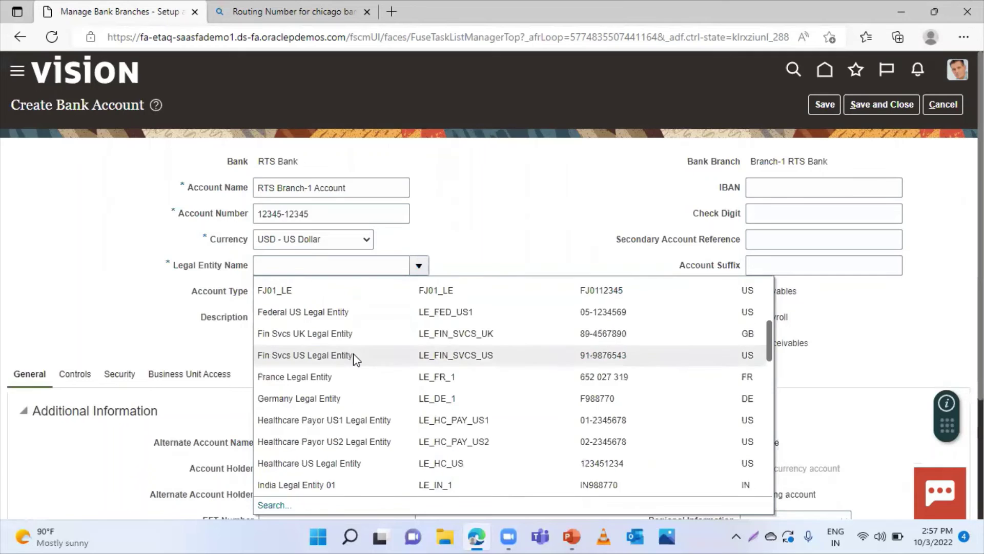
scroll(377, 442, down, 10)
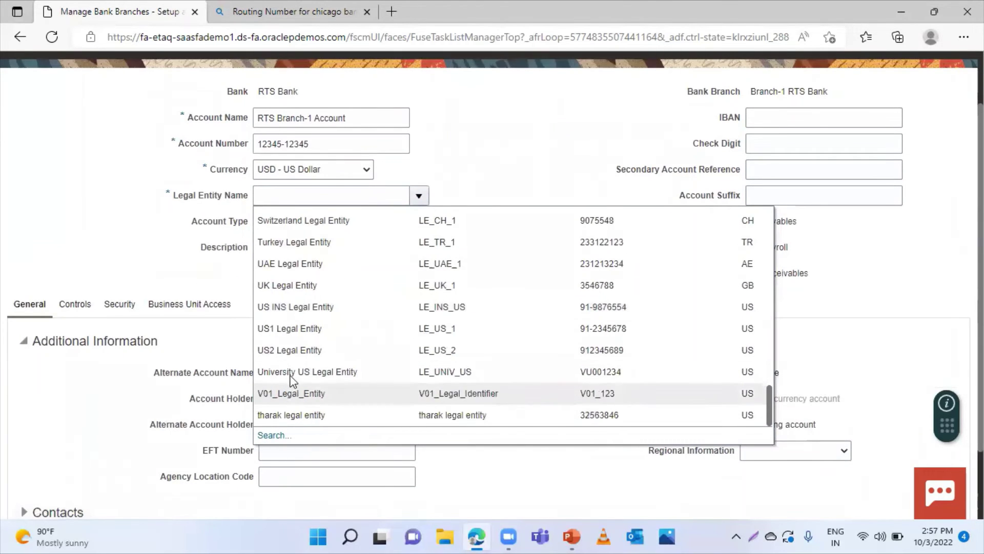
click(293, 328)
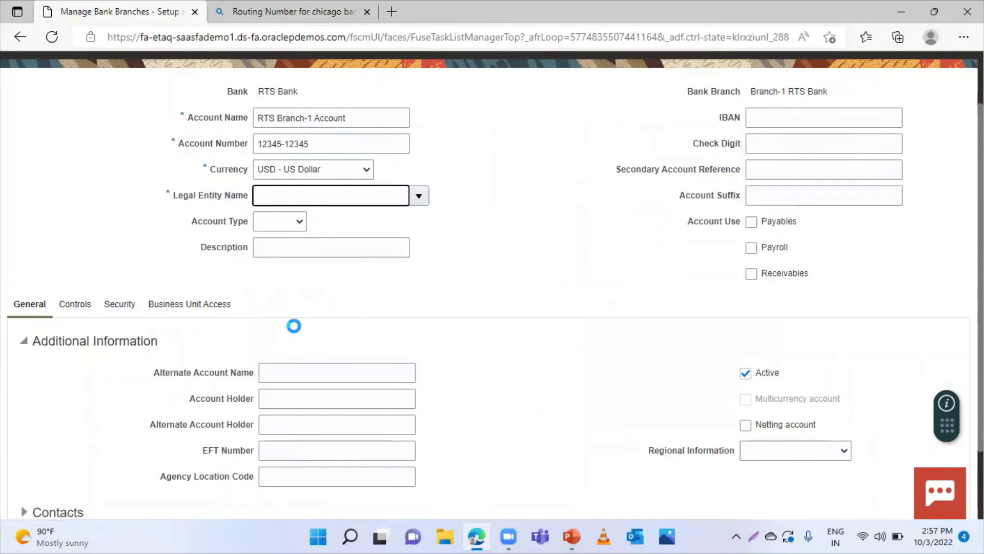
click(271, 225)
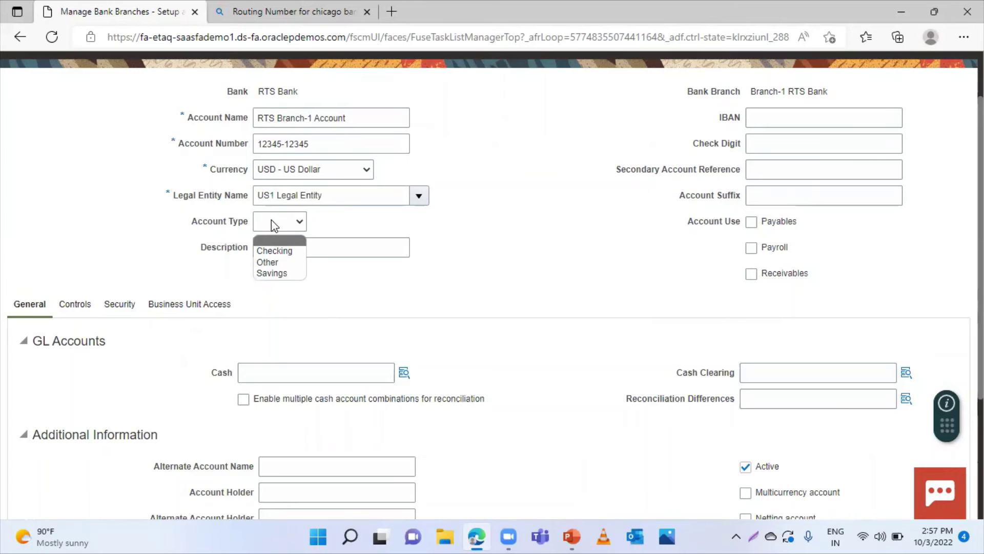
click(468, 241)
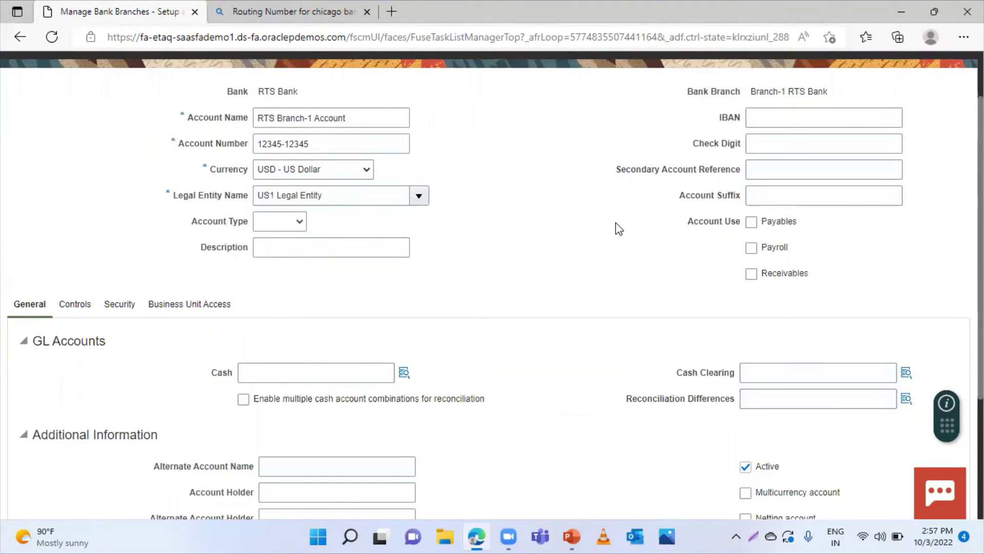
Enable the account for Payables and Receivables use and make it multicurrency.
click(751, 222)
click(752, 274)
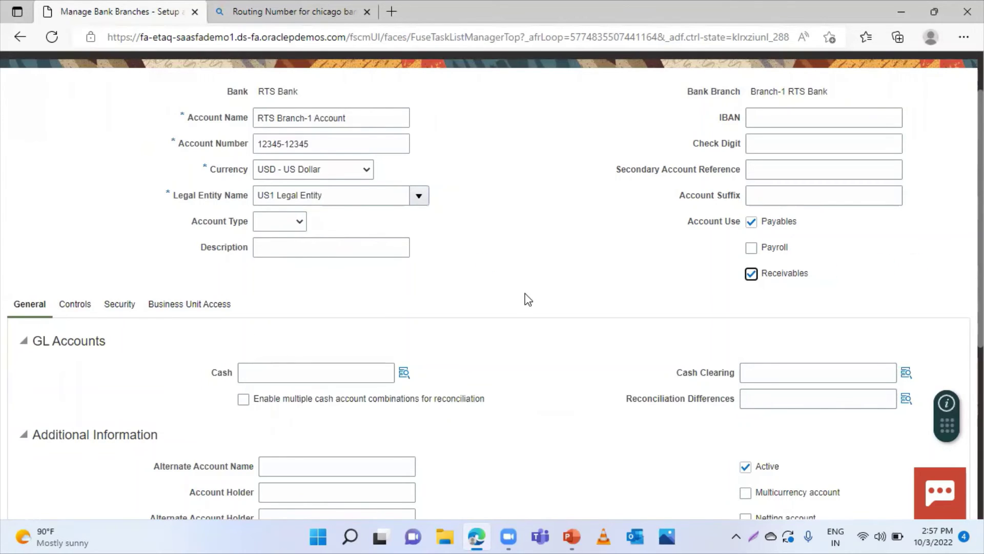
scroll(525, 297, down, 3)
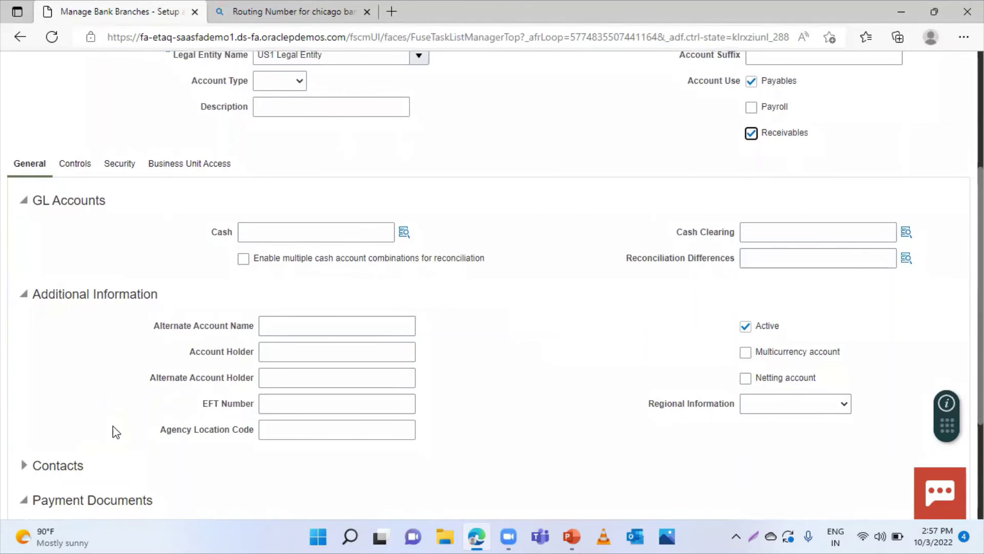
scroll(351, 262, up, 1)
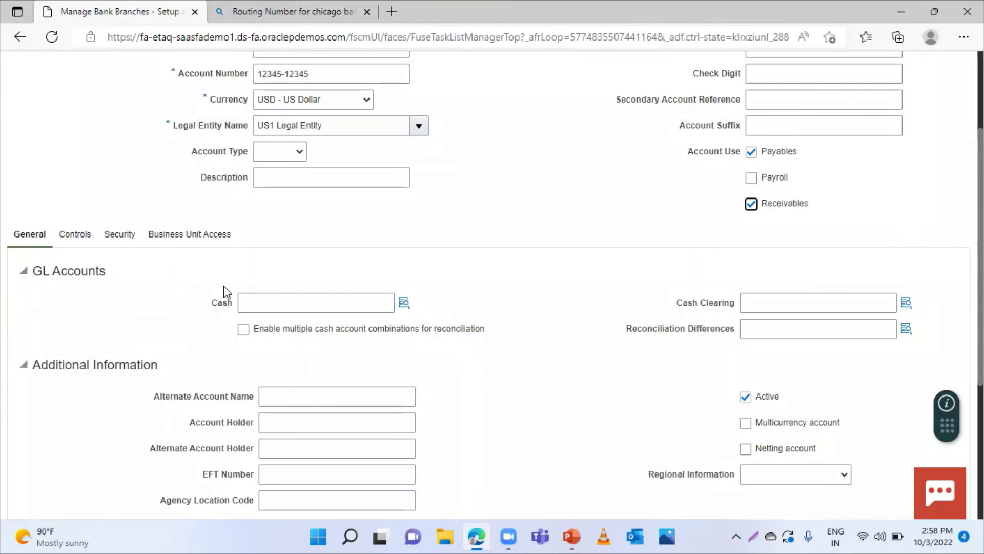
scroll(632, 397, down, 1)
scroll(631, 397, down, 1)
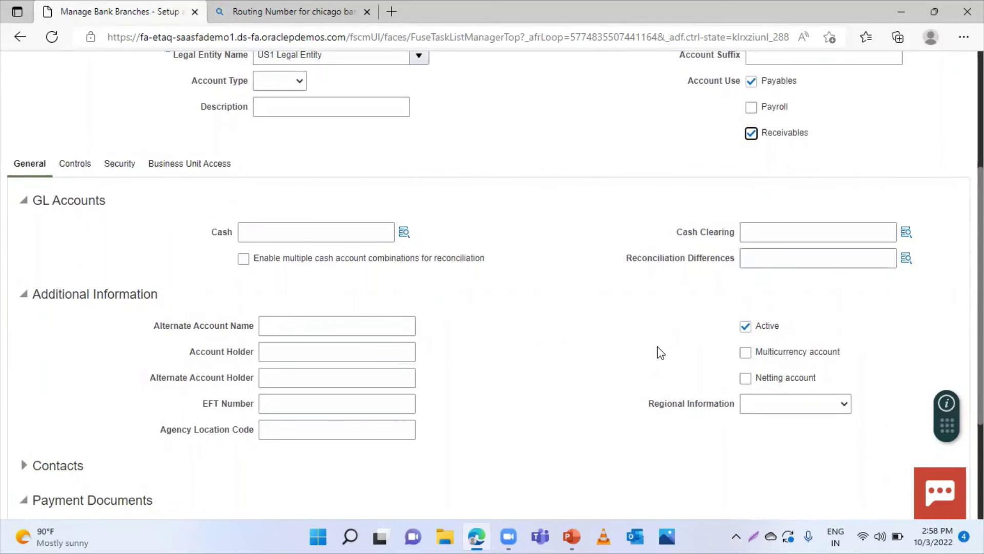
click(746, 354)
scroll(12, 341, up, 2)
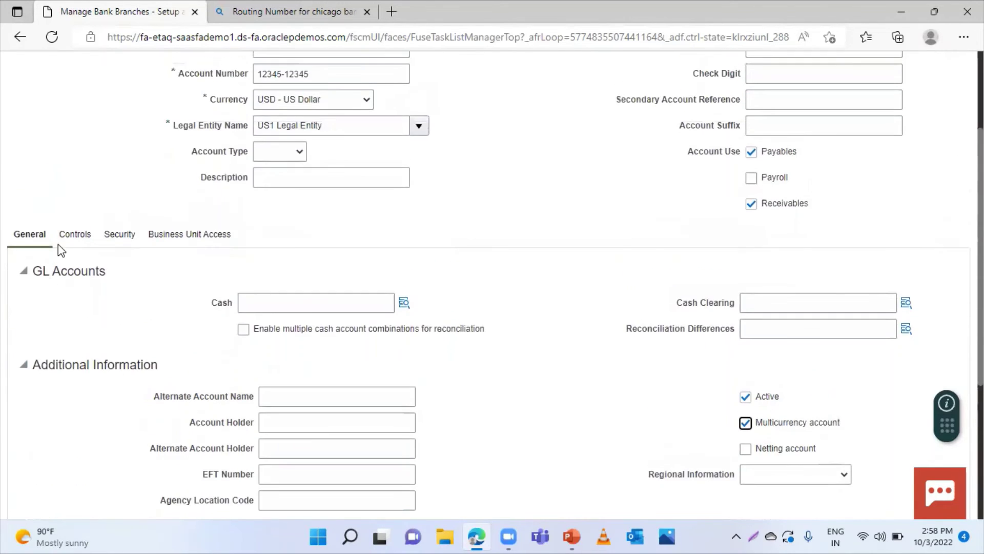
click(75, 234)
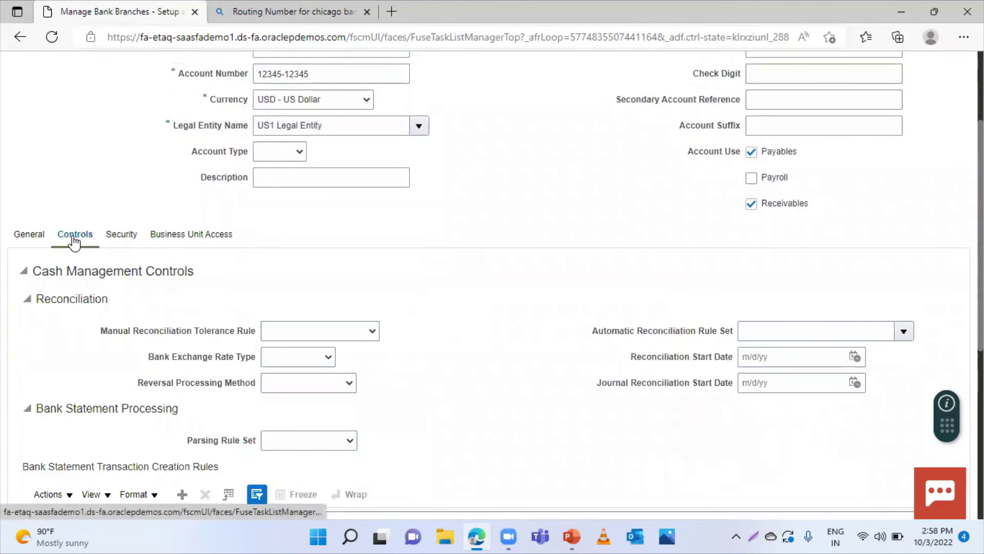
Show the empty Business Unit Access list under the RTS Branch-1 Account's Security settings.
scroll(533, 315, down, 4)
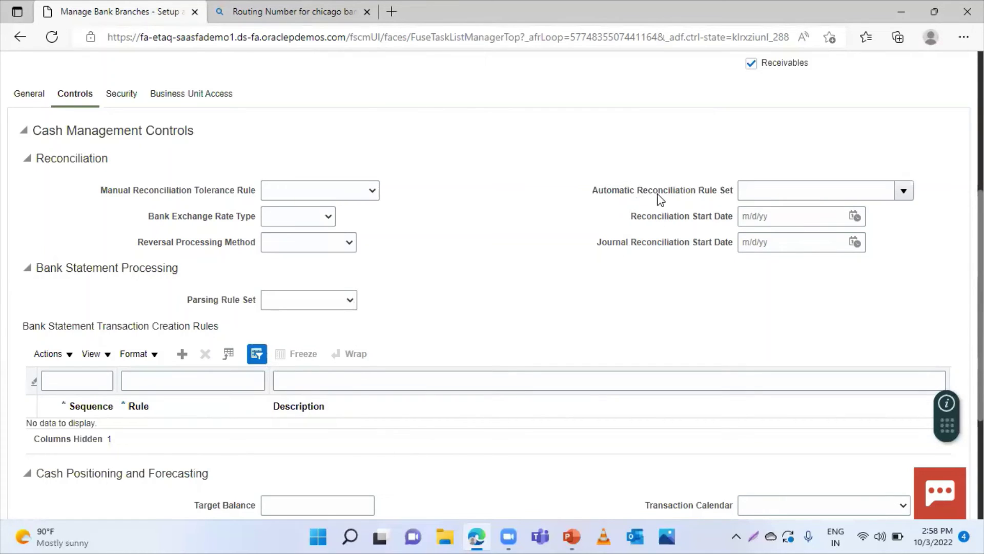
scroll(231, 259, down, 1)
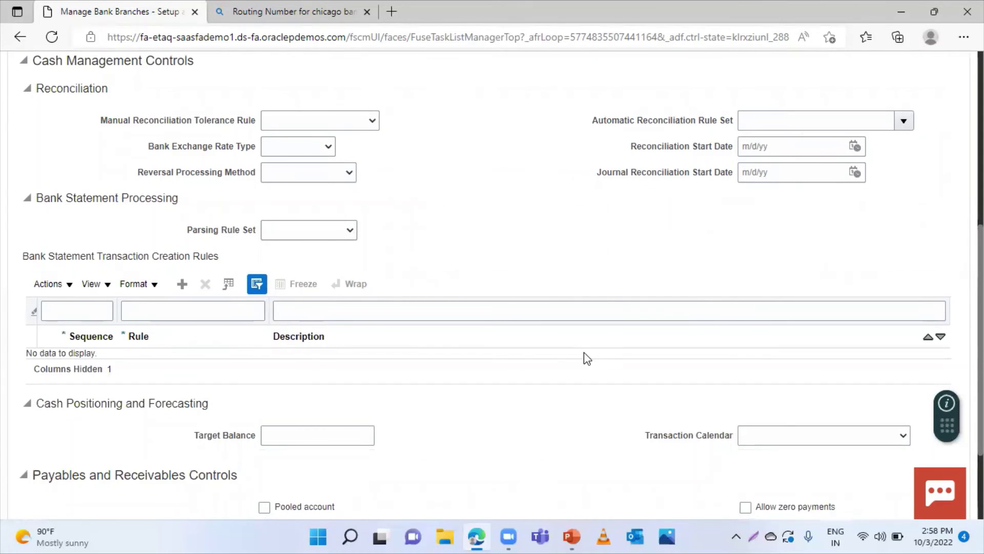
scroll(584, 353, down, 1)
scroll(564, 356, up, 3)
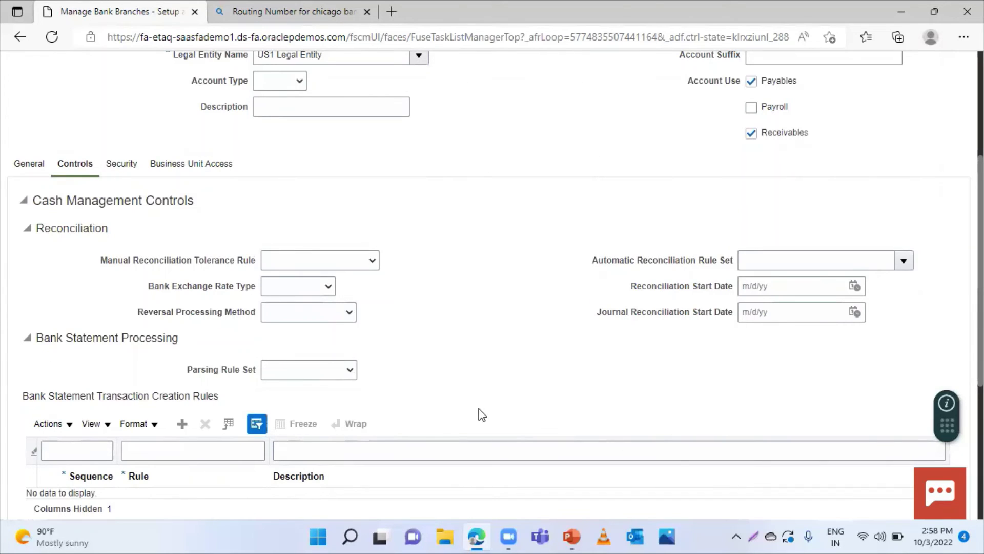
click(122, 165)
scroll(371, 368, up, 3)
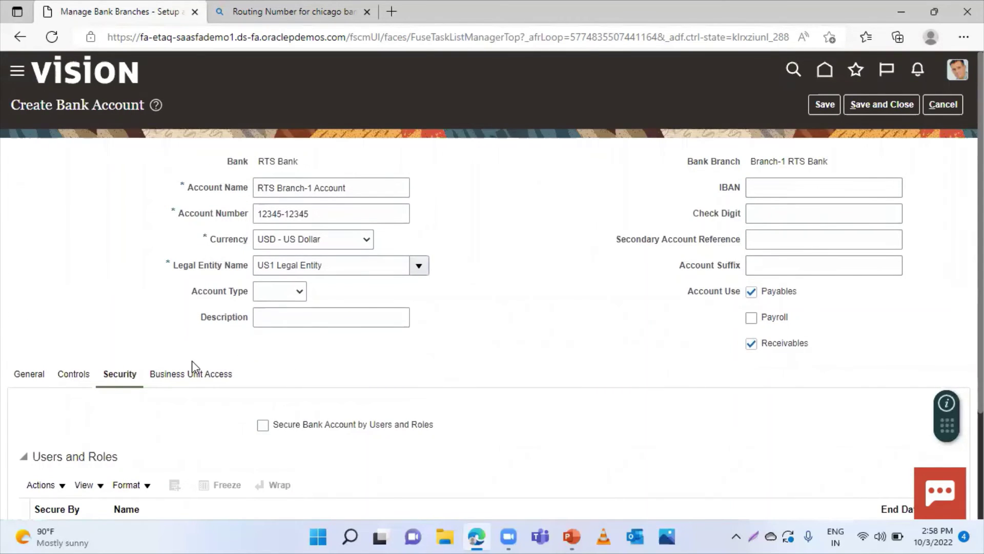
click(194, 375)
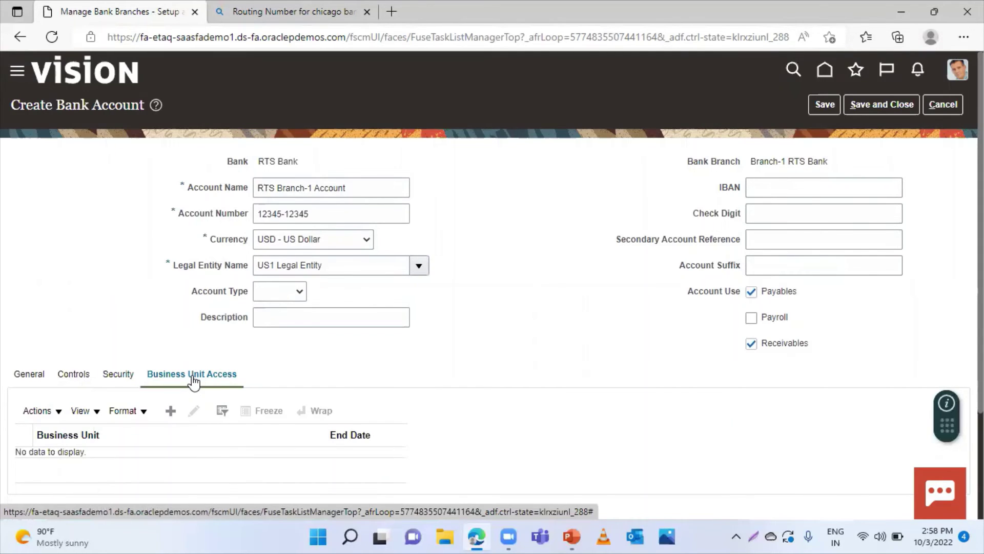
Add a US1 Business Unit access entry to RTS Branch-1 Account, then save and close it.
click(169, 411)
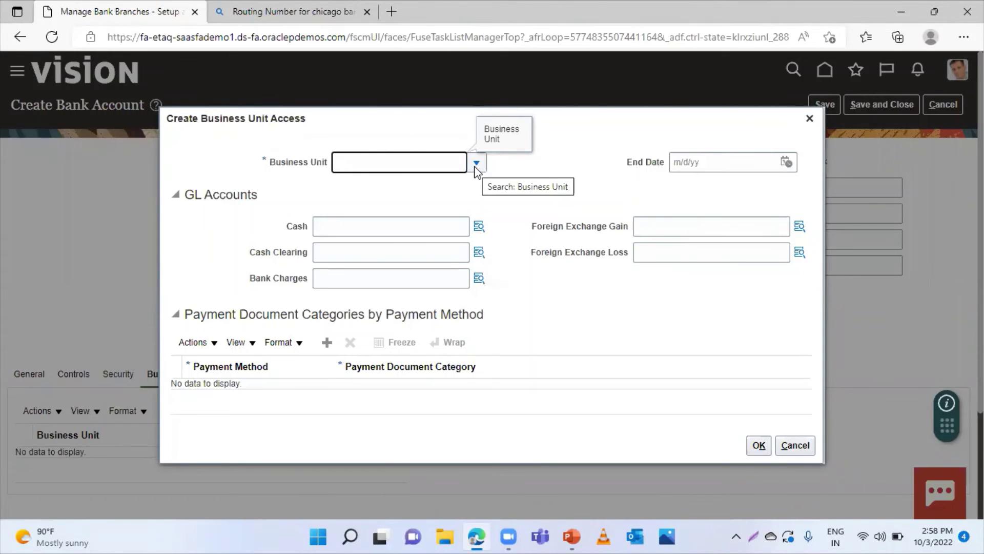
click(475, 165)
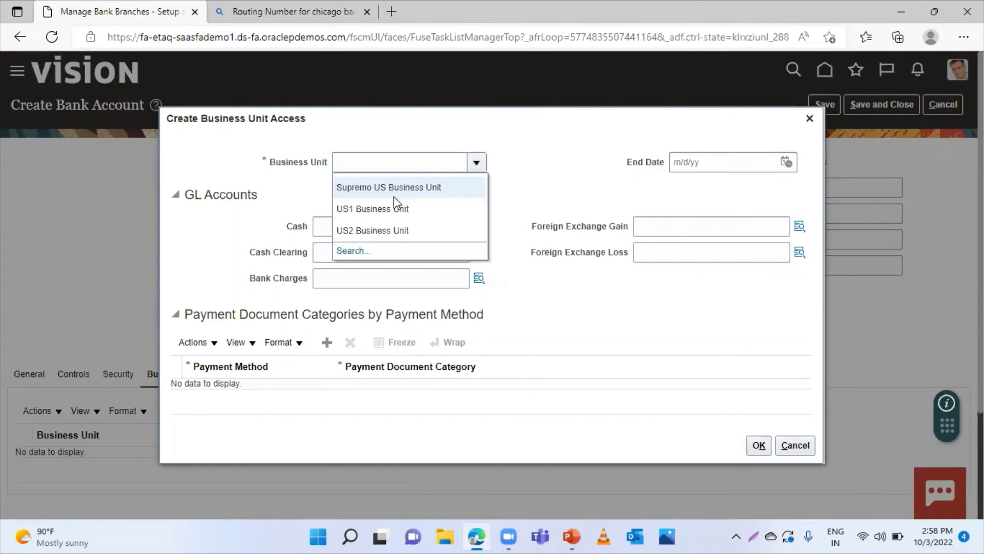
click(396, 208)
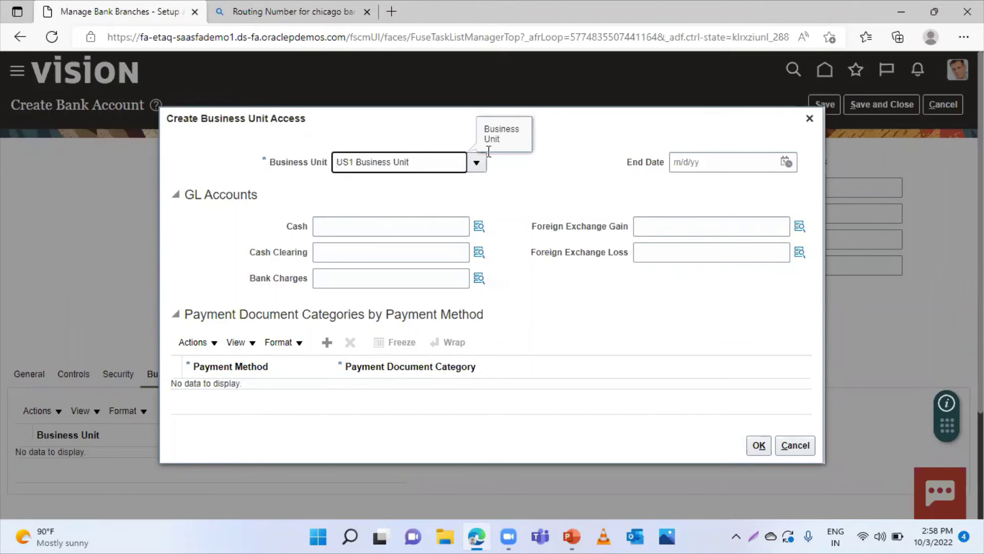
click(759, 446)
click(759, 445)
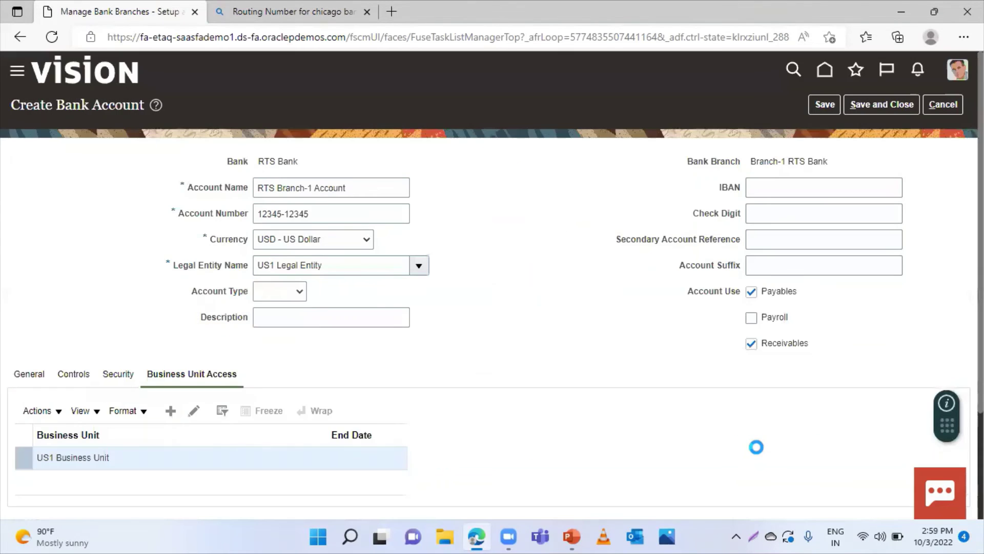
click(885, 103)
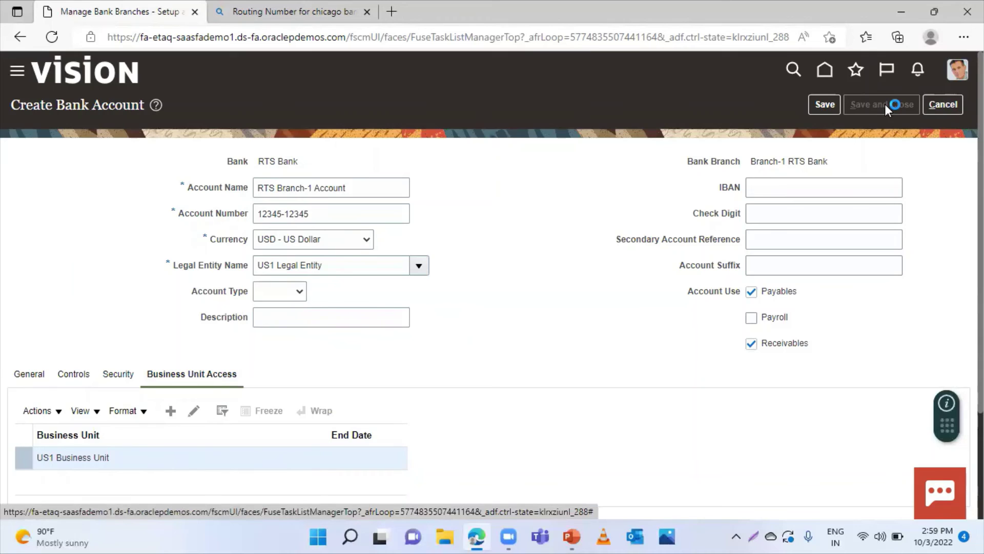
Acknowledge the save confirmation, then view RTS Bank's branches, listing Branch-1 RTS Bank (071926087).
click(525, 192)
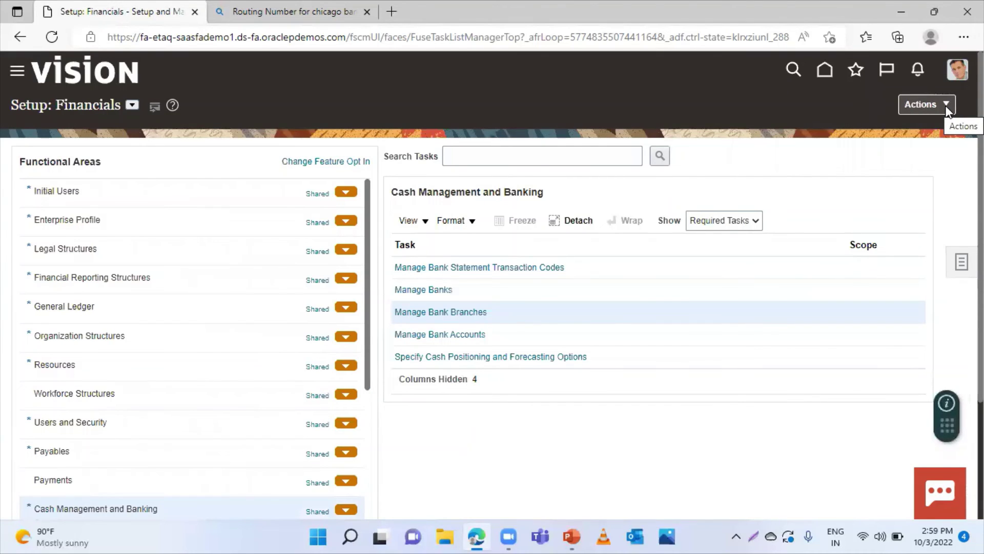
click(434, 289)
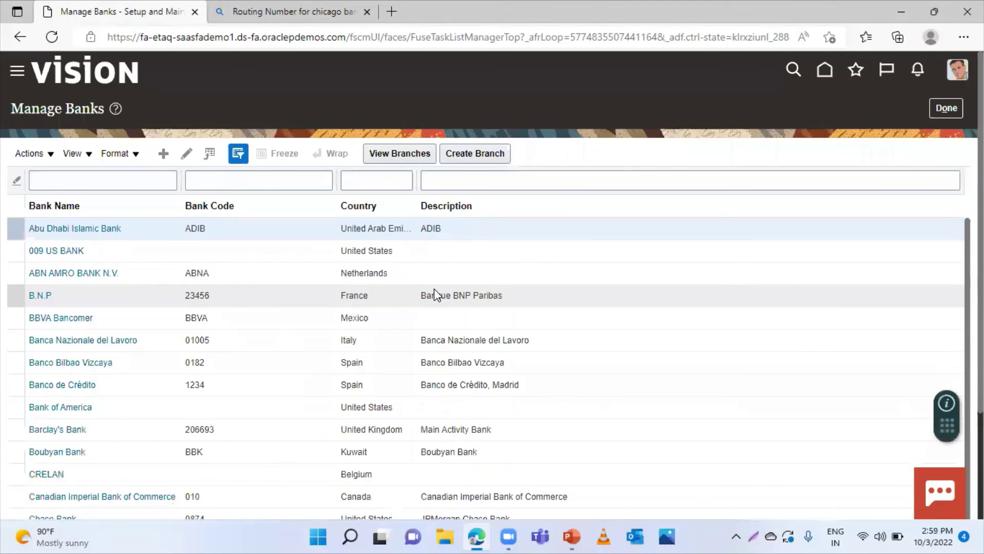
scroll(72, 349, down, 3)
scroll(72, 349, down, 7)
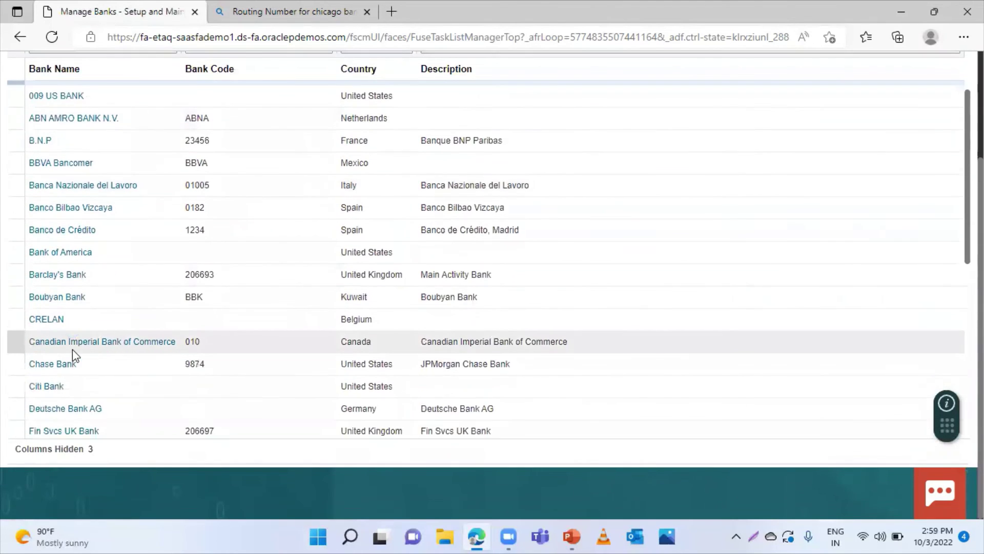
scroll(72, 350, down, 2)
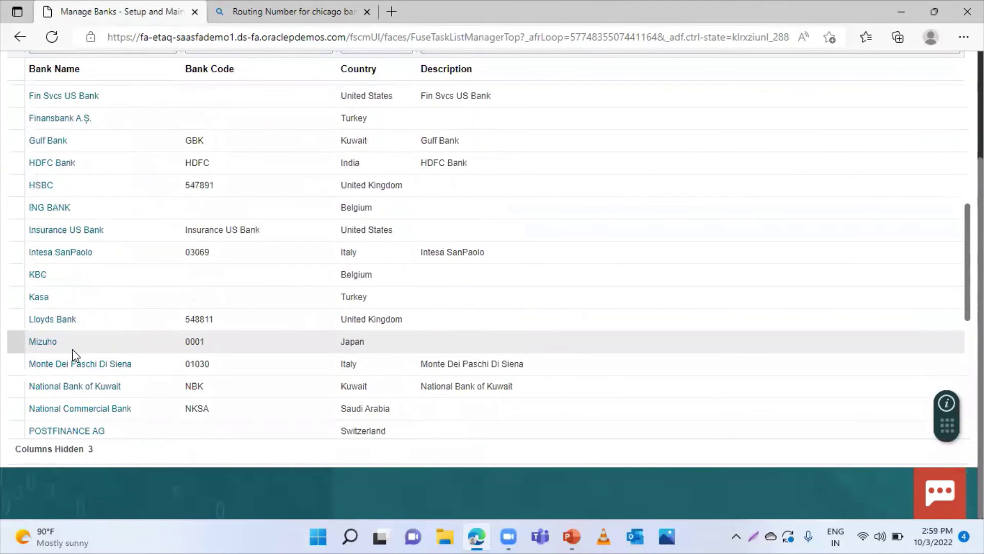
scroll(73, 350, down, 3)
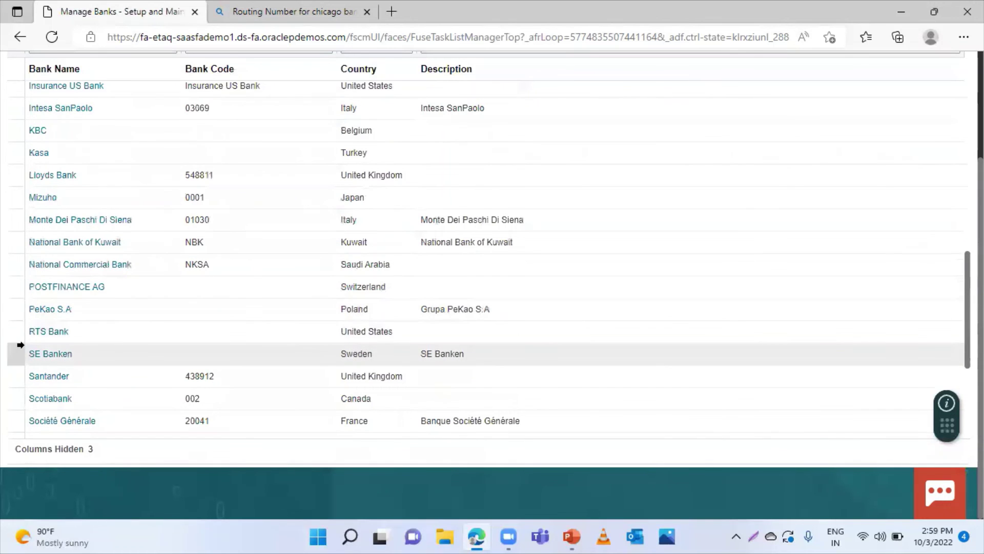
click(19, 331)
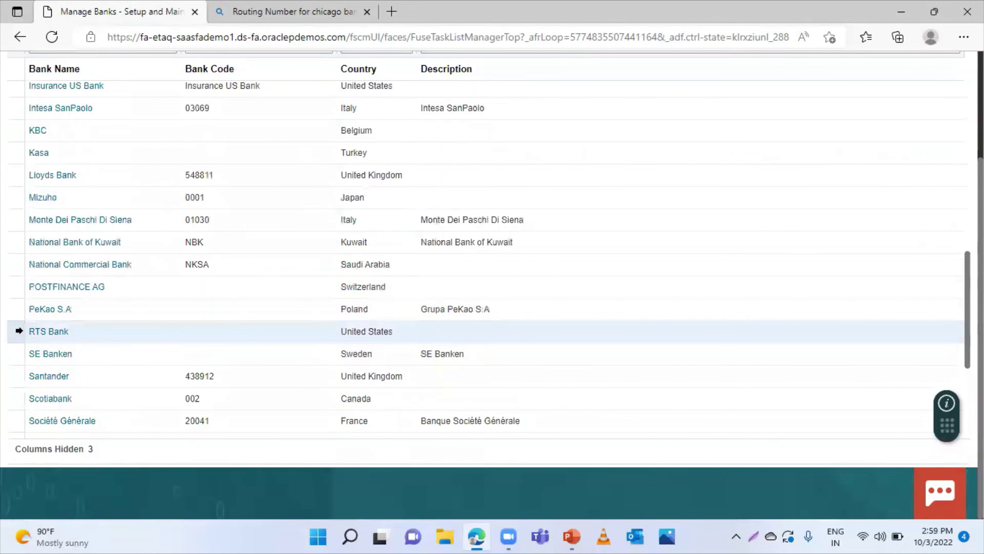
scroll(736, 238, up, 10)
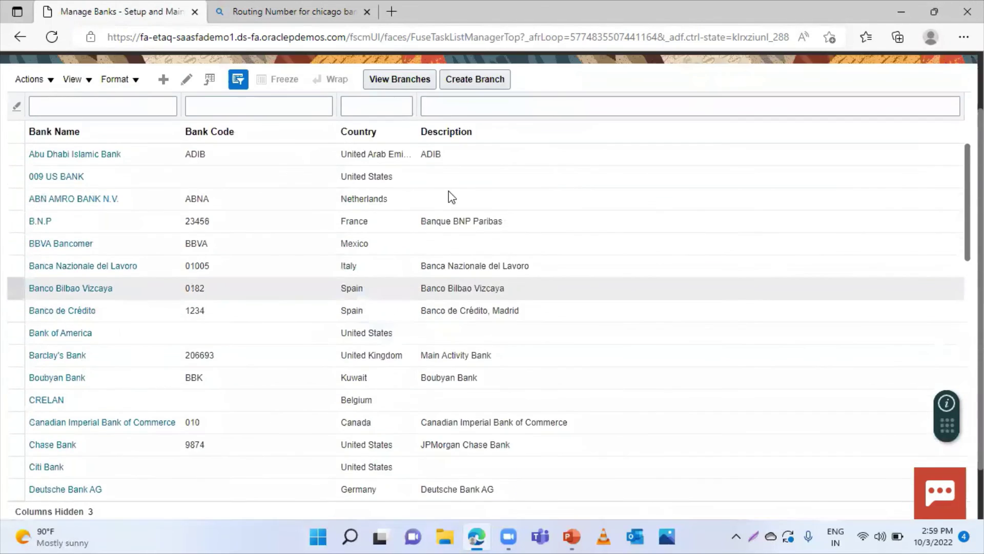
click(407, 88)
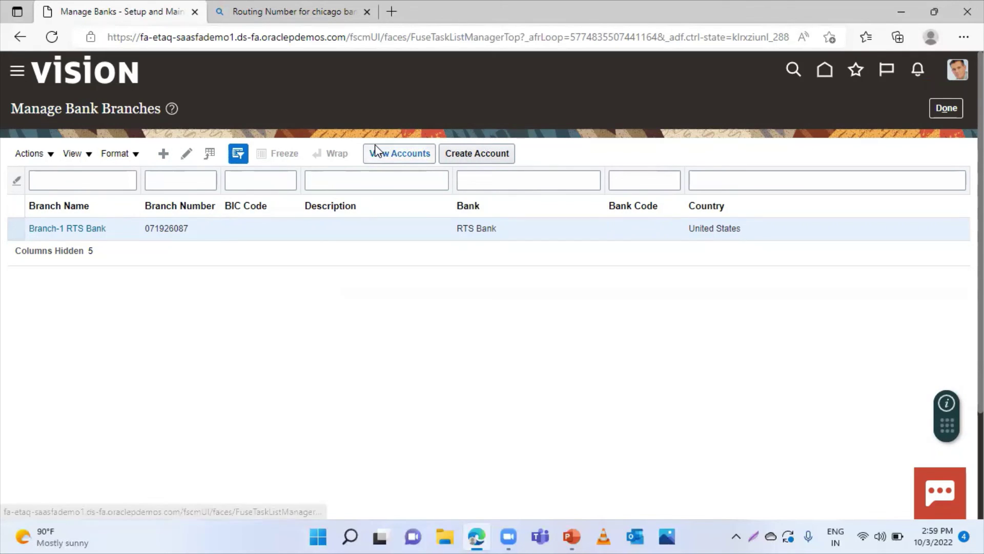
click(387, 150)
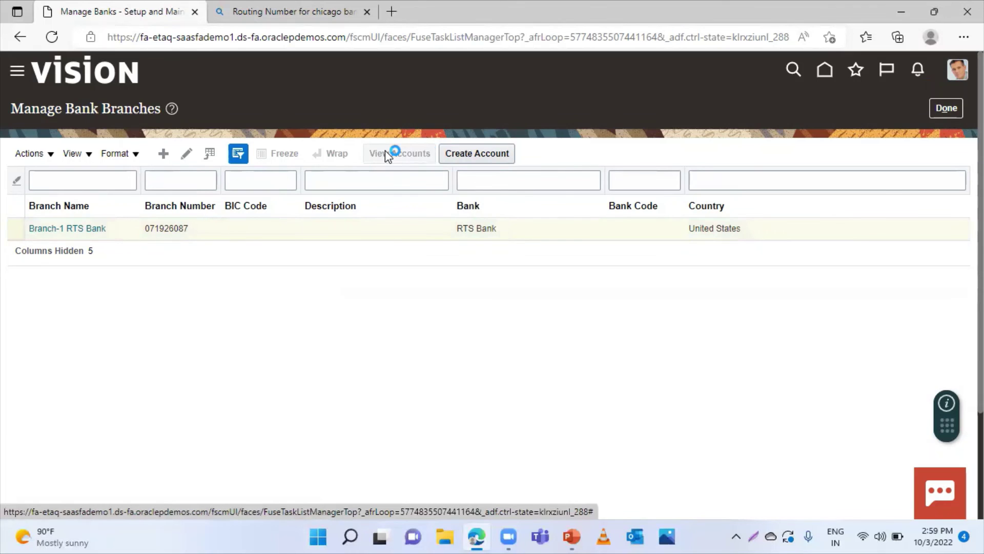
scroll(454, 279, down, 3)
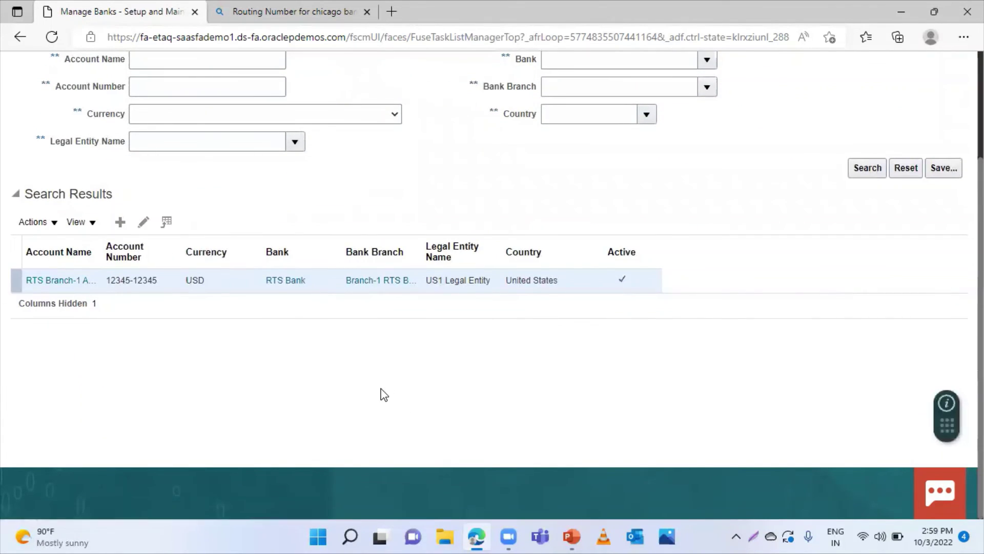
scroll(561, 398, up, 3)
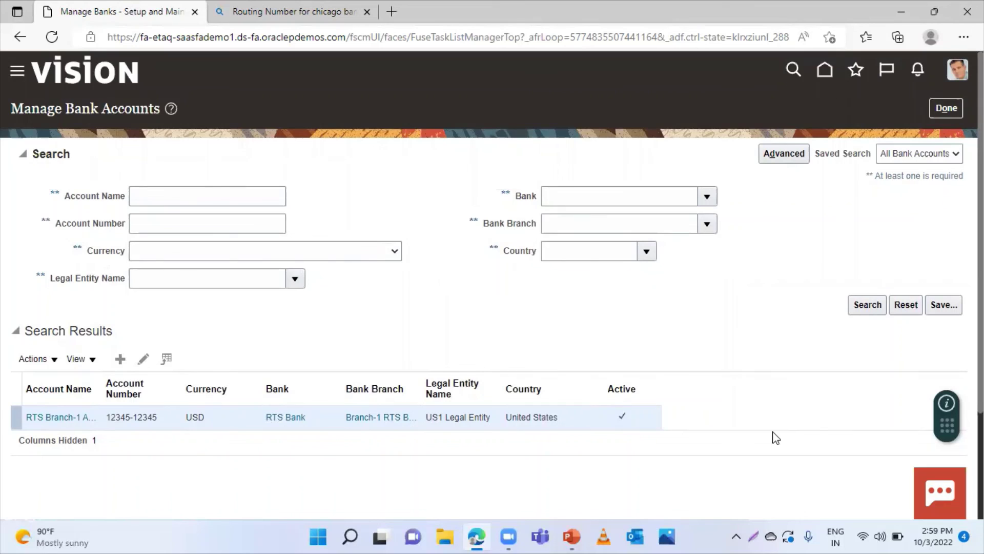
click(947, 118)
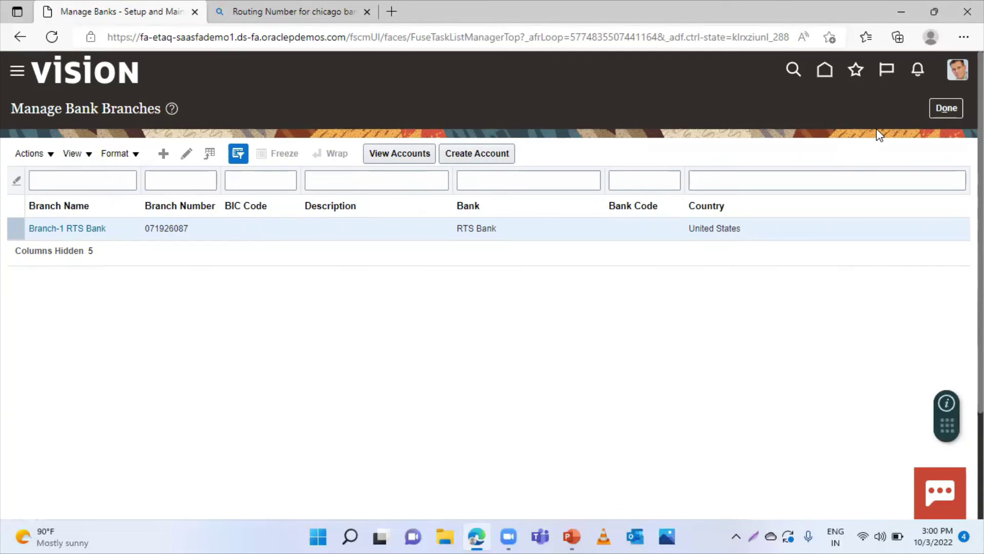
click(946, 108)
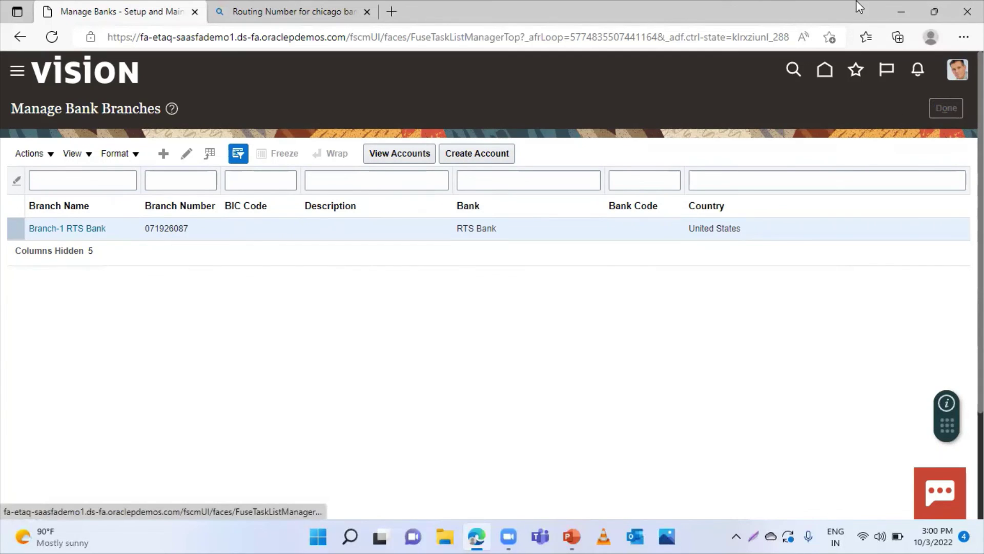